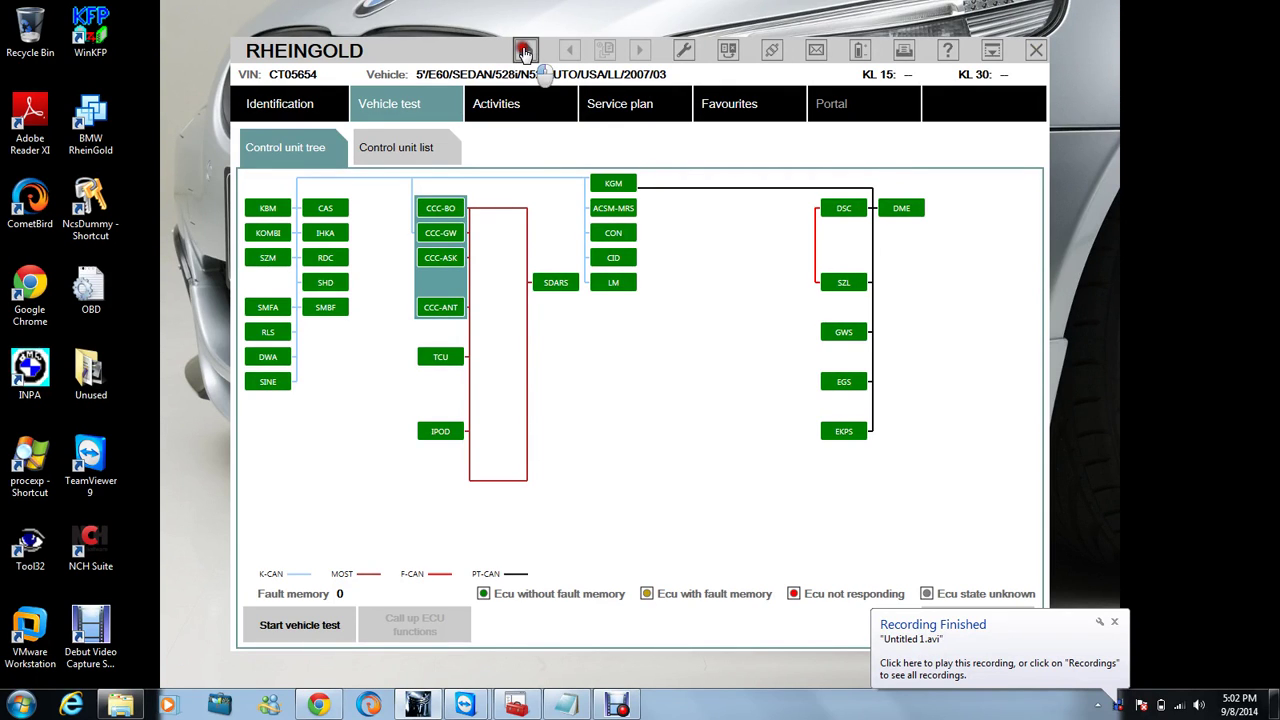
Step: End the Rheingold vehicle operation and close the program, confirming both prompts with OK
click(524, 52)
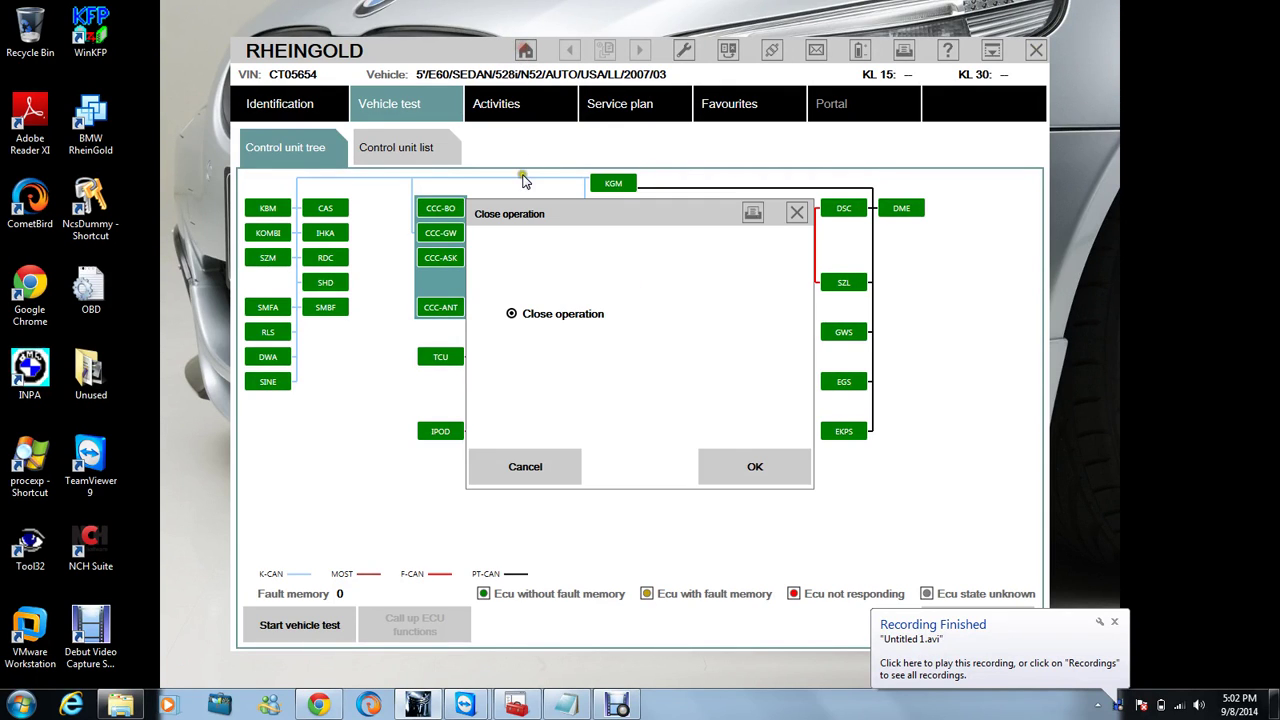
click(757, 470)
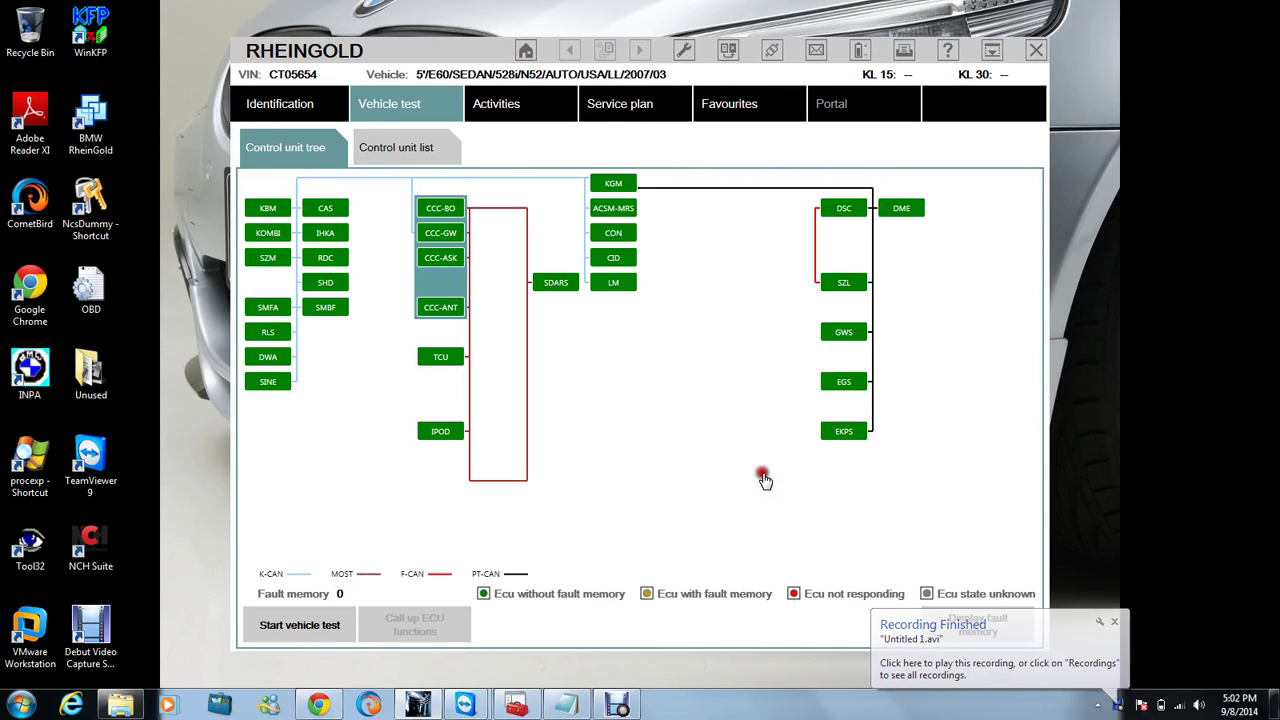
click(1036, 52)
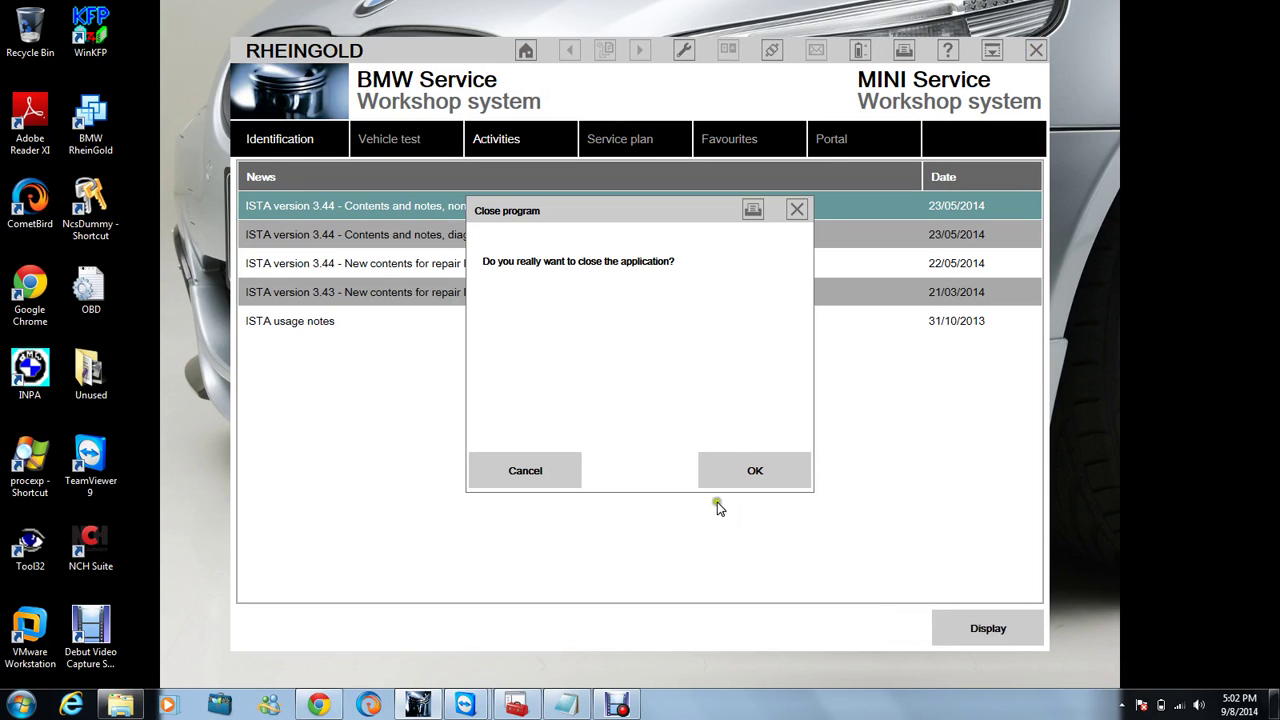
click(754, 485)
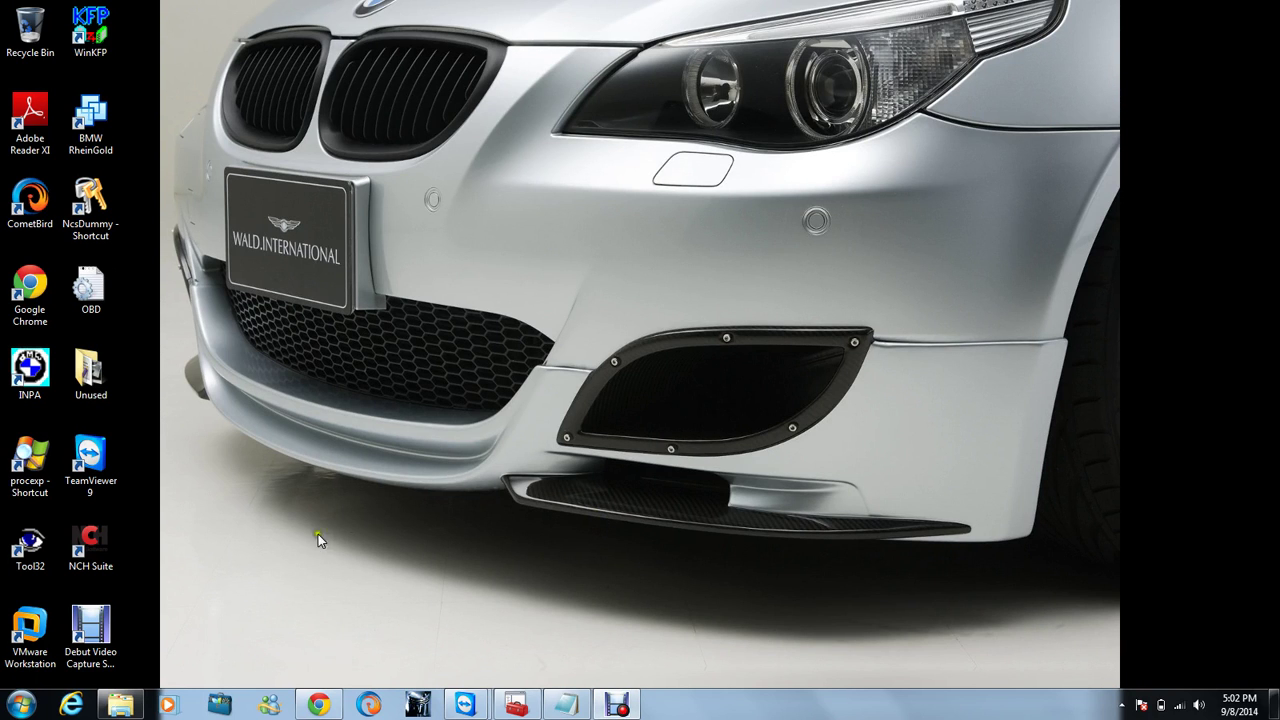
Step: Open Explorer on Local Disk (C:) and check the EDIABAS and EDIABAS 7.0 inpa folders
click(119, 702)
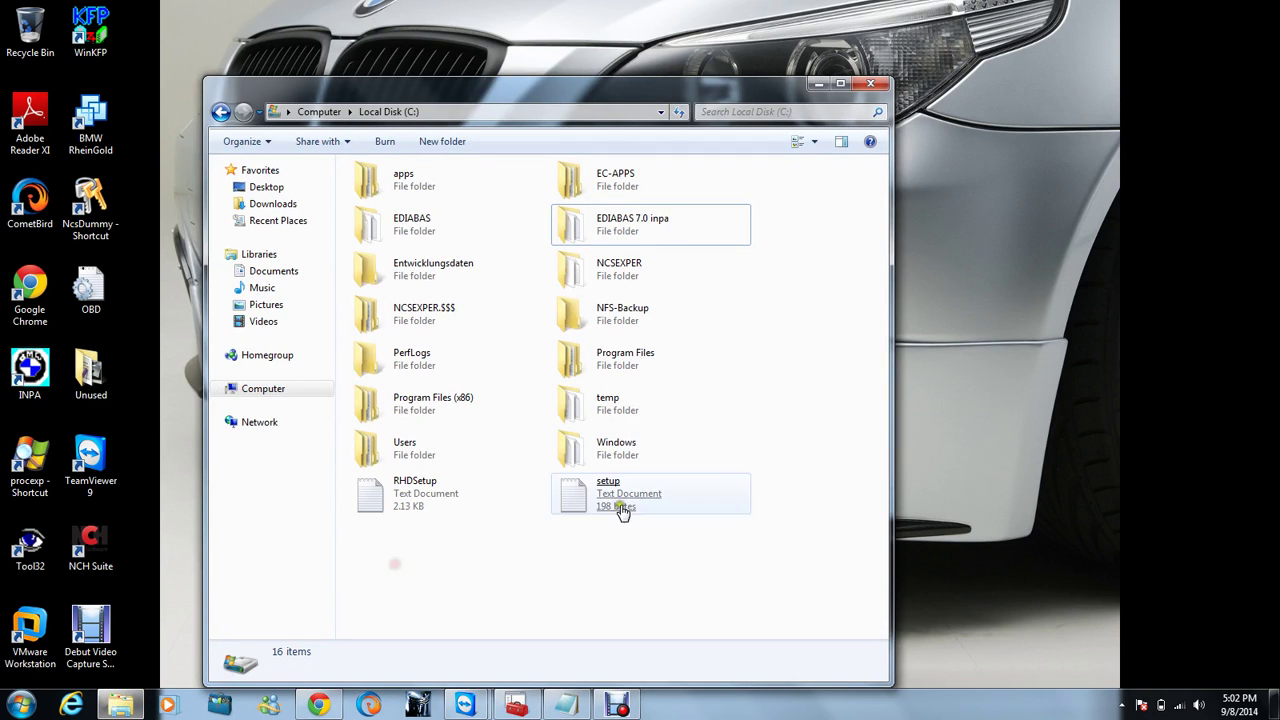
click(643, 223)
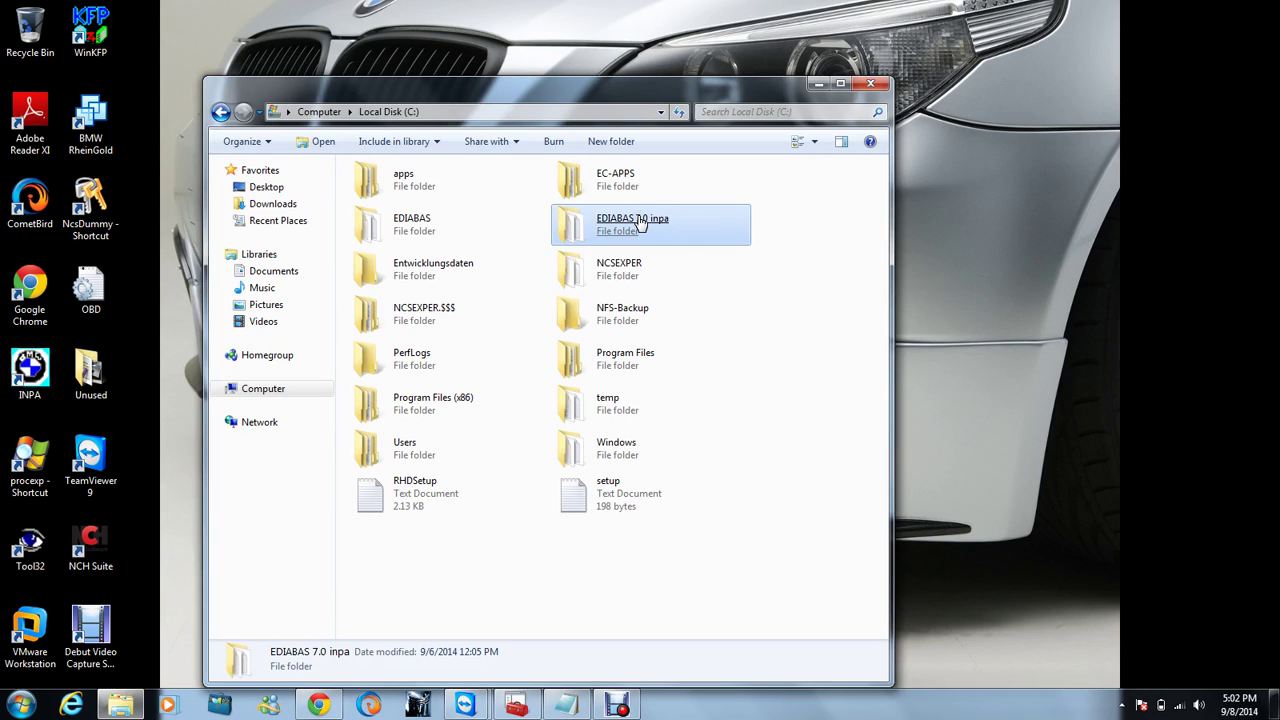
right_click(640, 222)
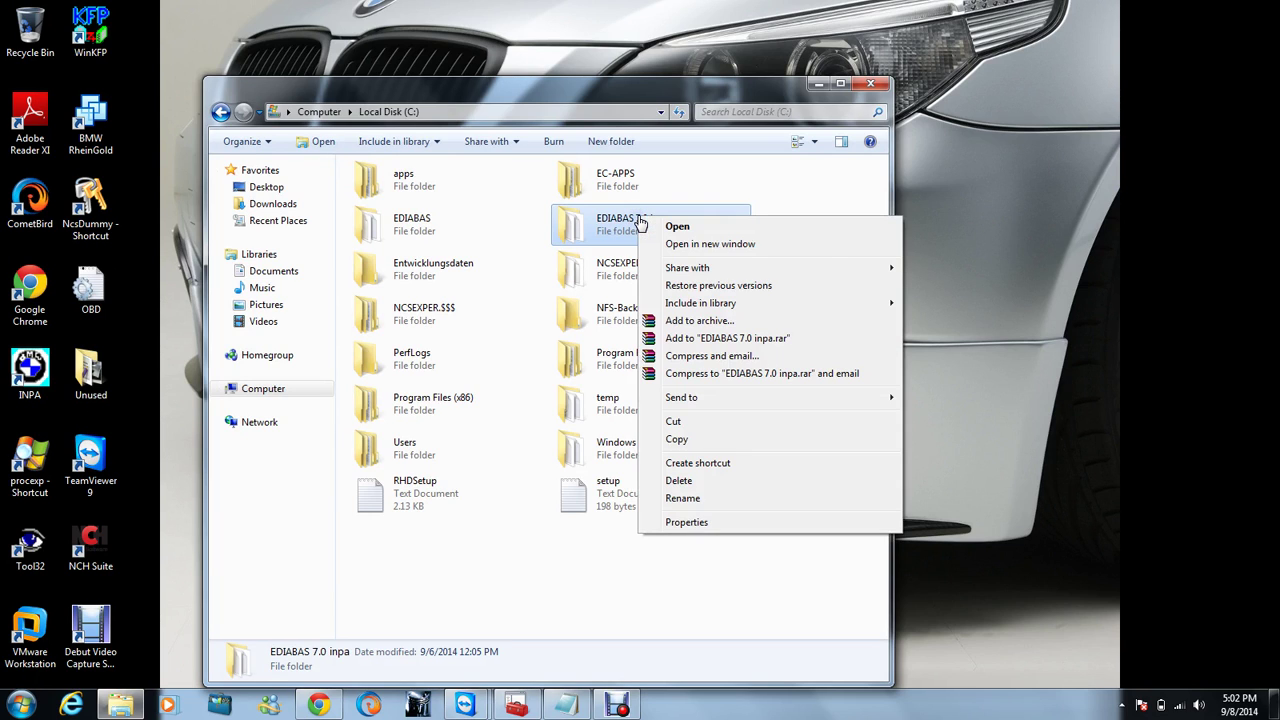
right_click(412, 222)
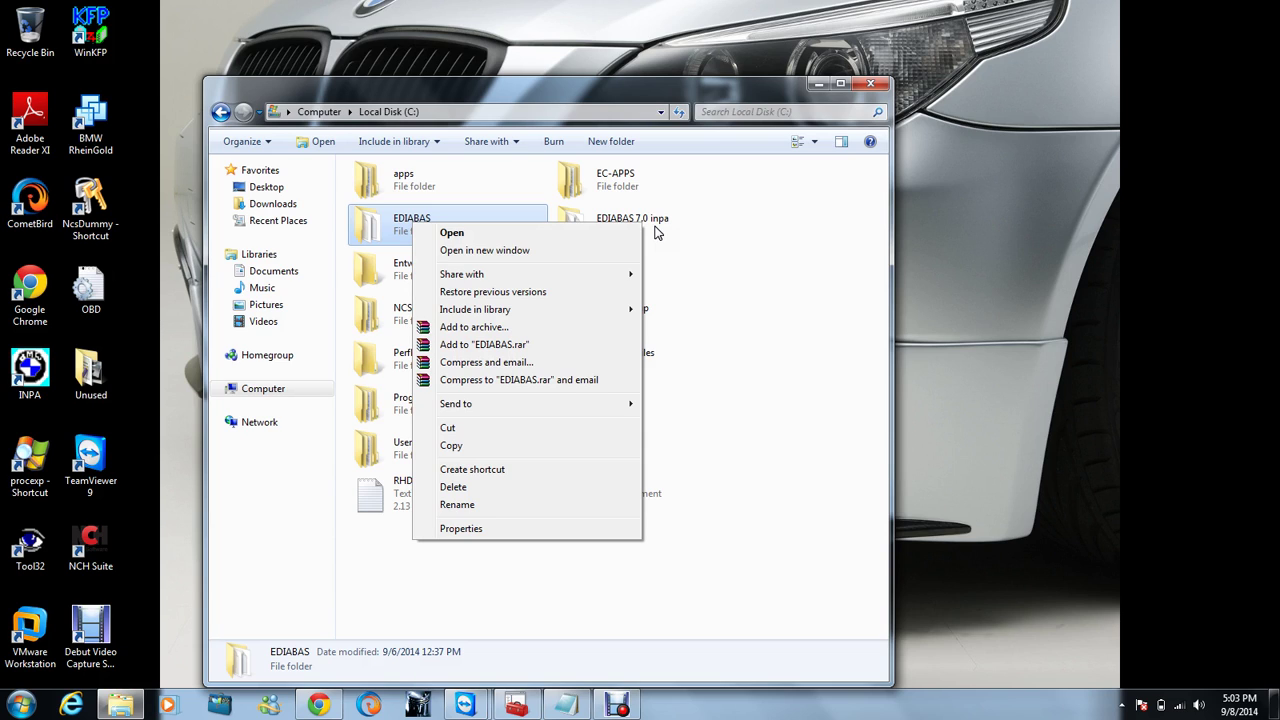
click(767, 252)
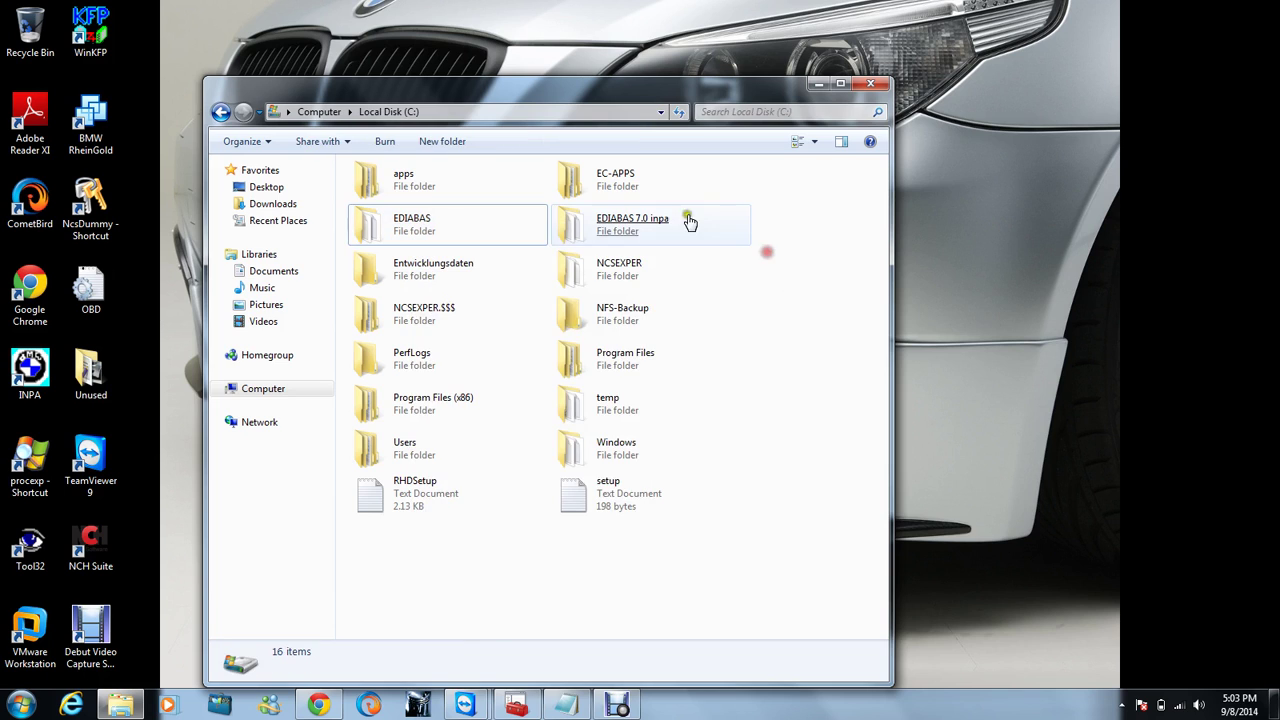
Step: View the EDIABAS 7.0 inpa folder's properties, then cancel without changes
click(651, 214)
right_click(650, 212)
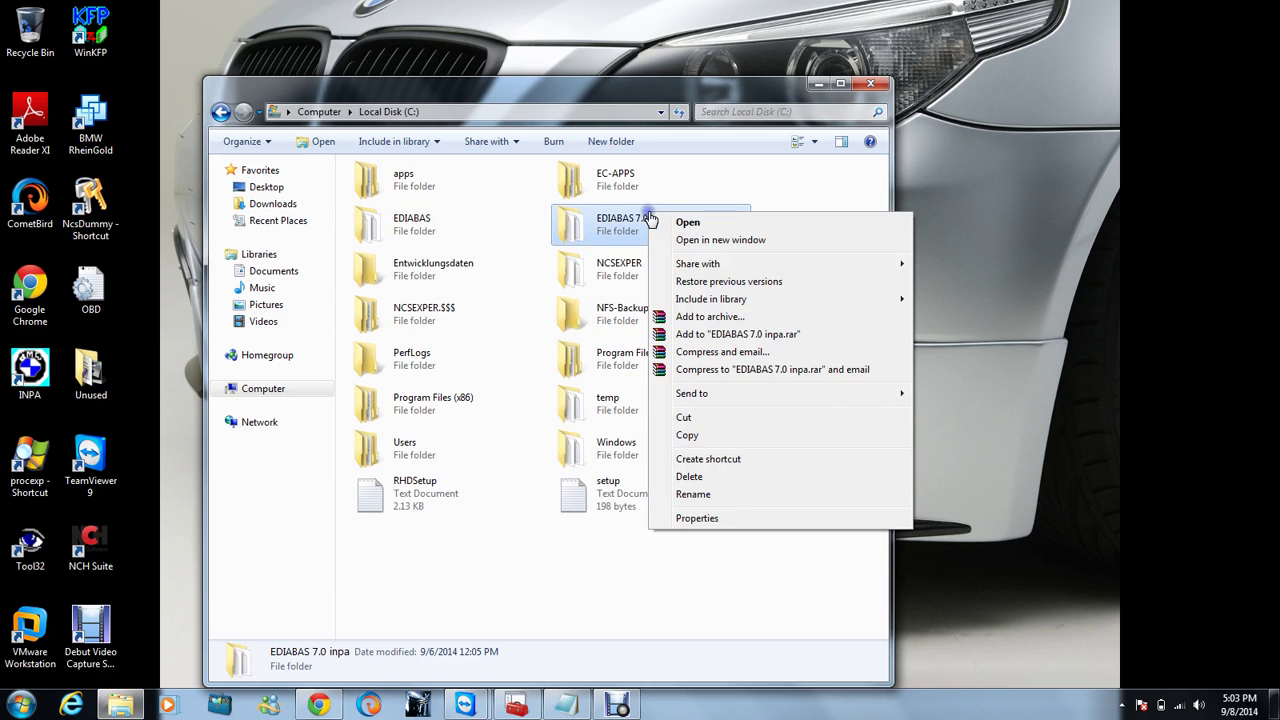
click(713, 519)
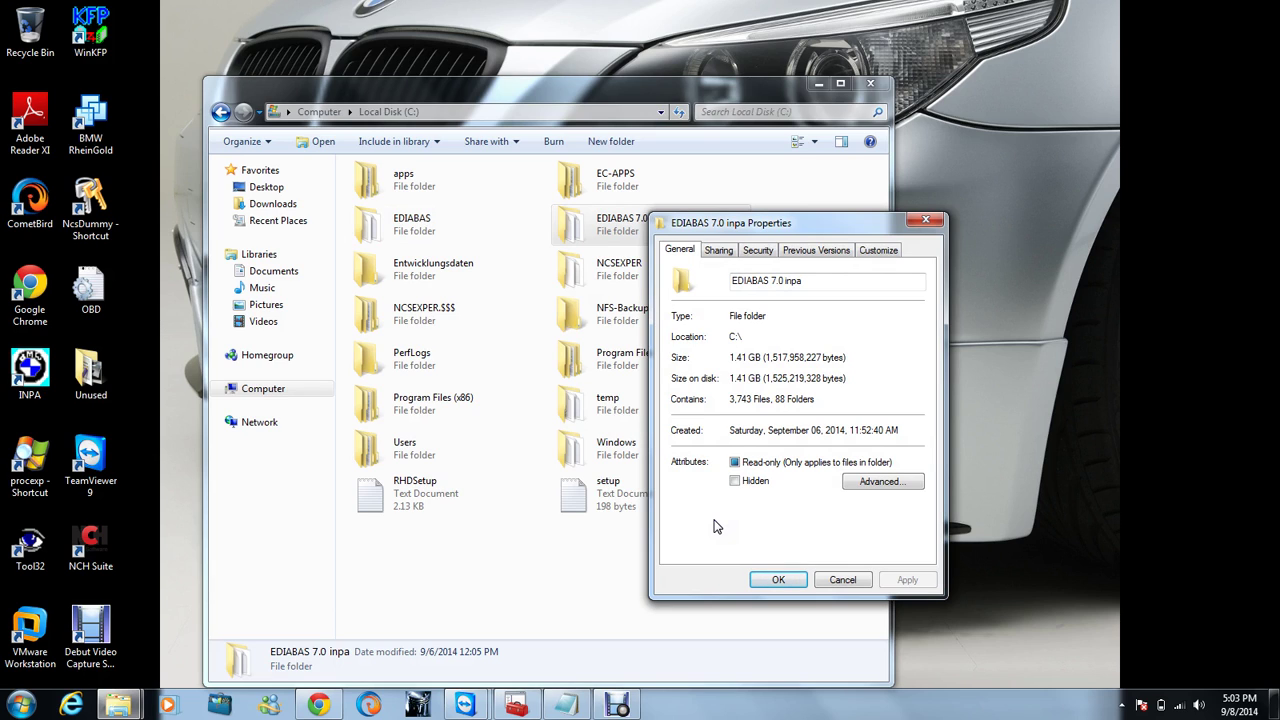
click(828, 584)
click(651, 597)
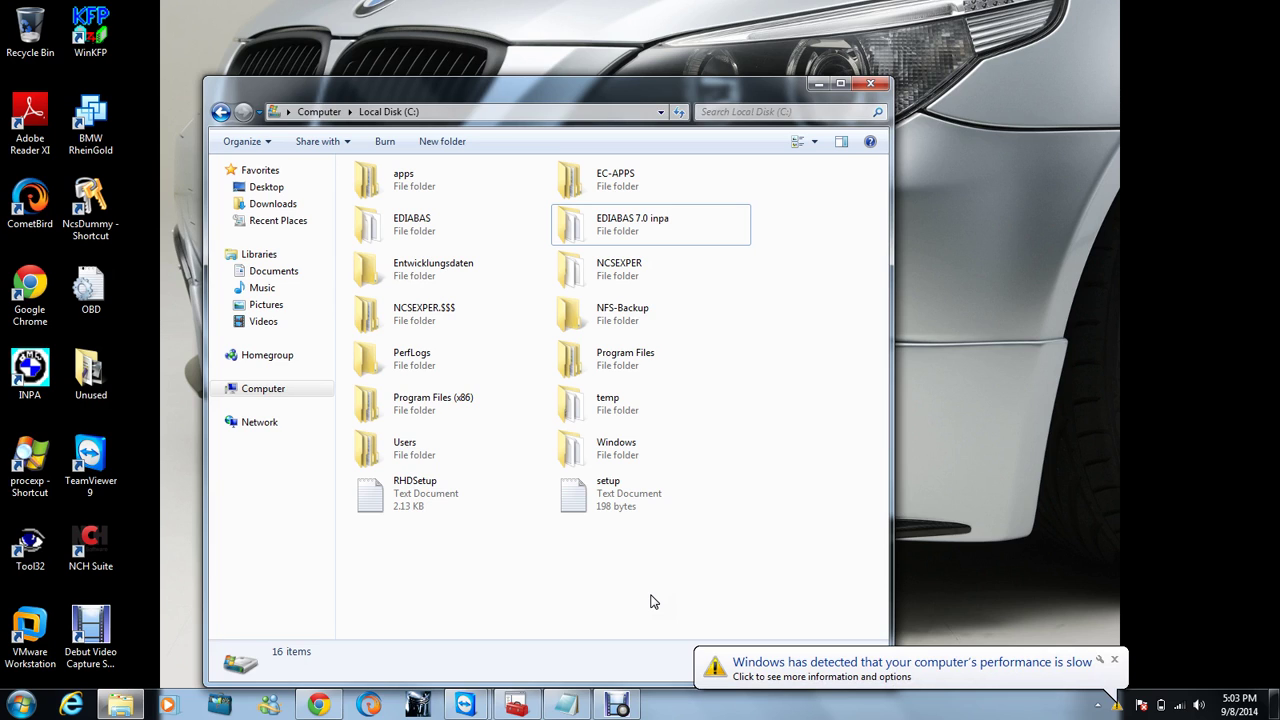
Step: Rename the EDIABAS folder to 'EDIABAS 7.3'
click(420, 229)
right_click(421, 226)
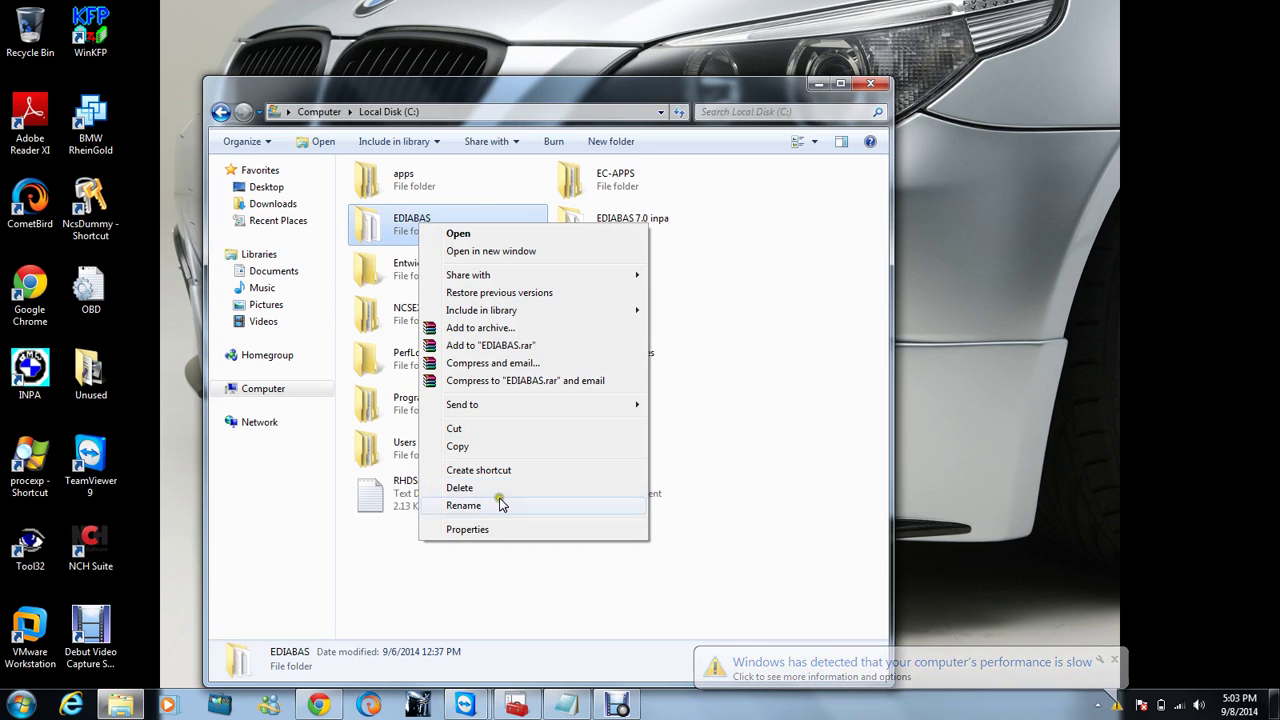
click(463, 505)
key(End)
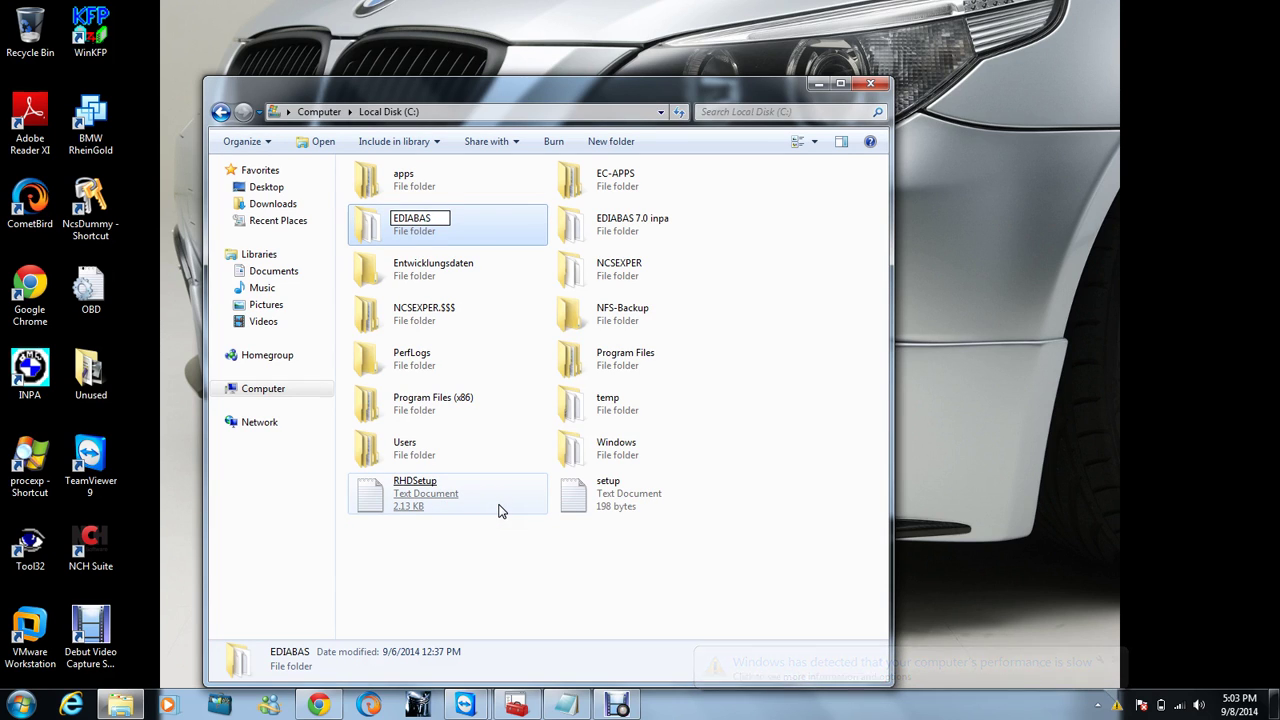
text(7.3)
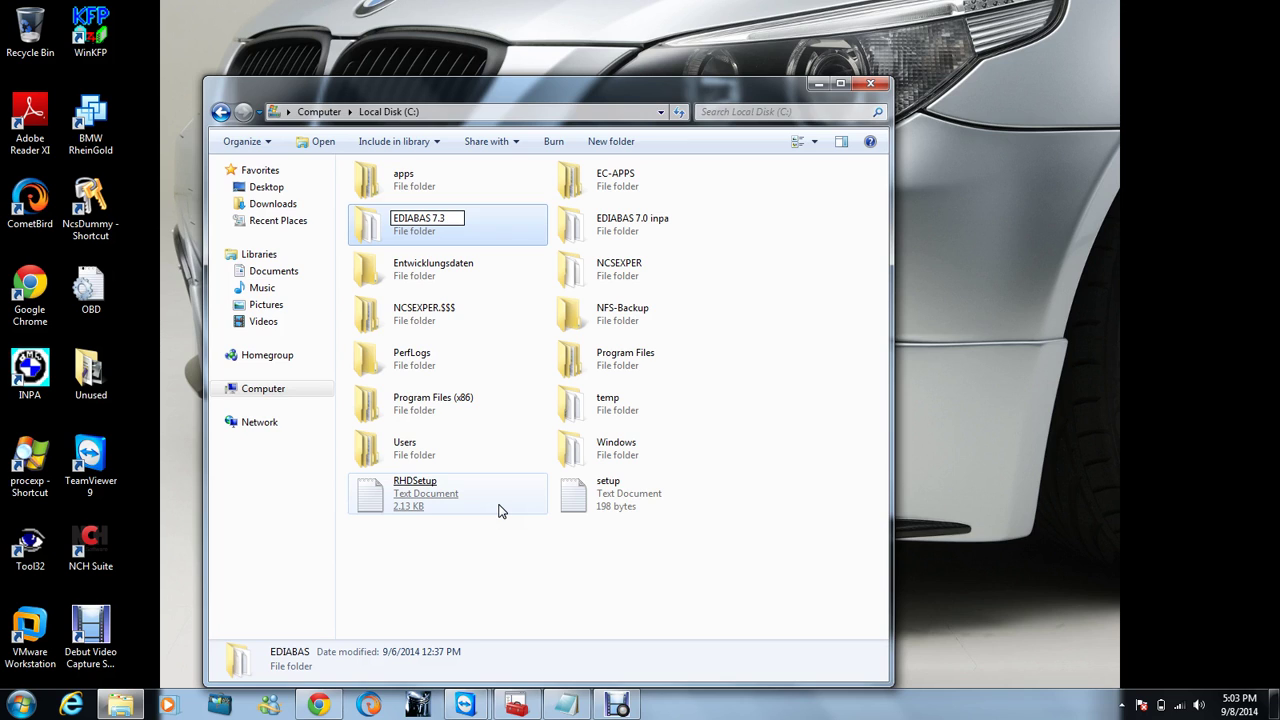
click(536, 590)
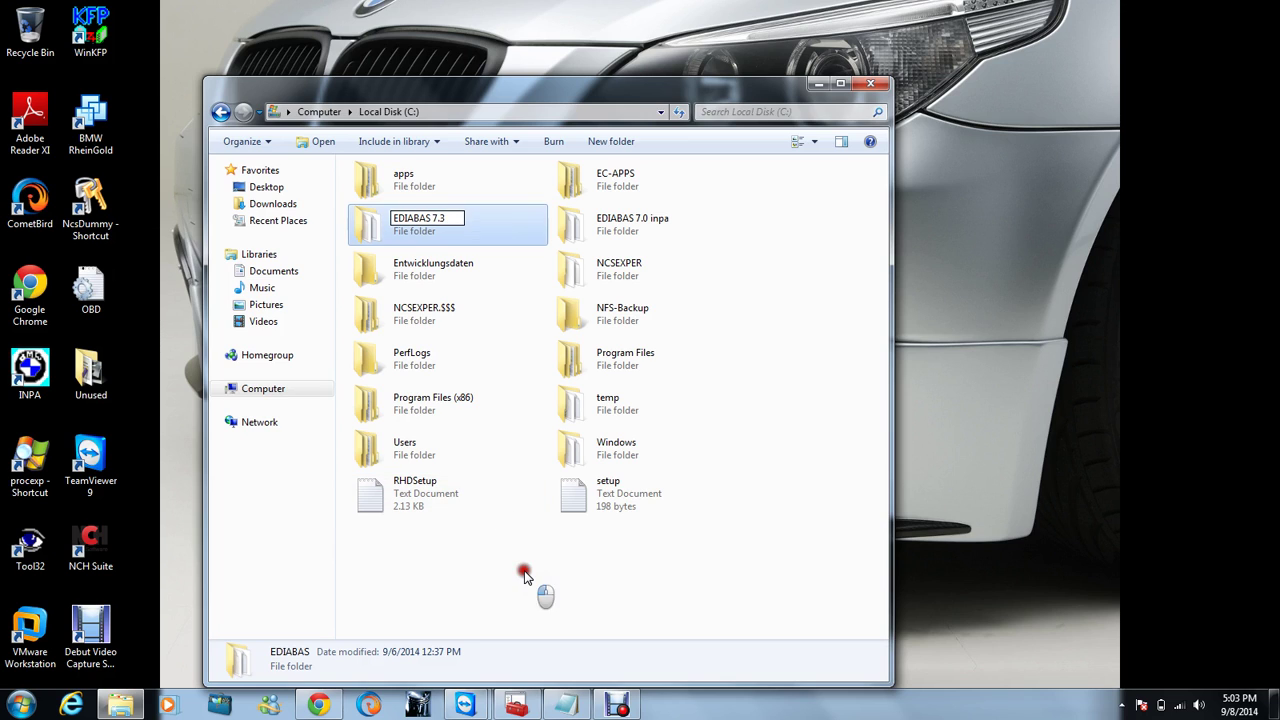
Step: Rename the 'EDIABAS 7.0 inpa' folder to 'EDIABAS'
click(636, 229)
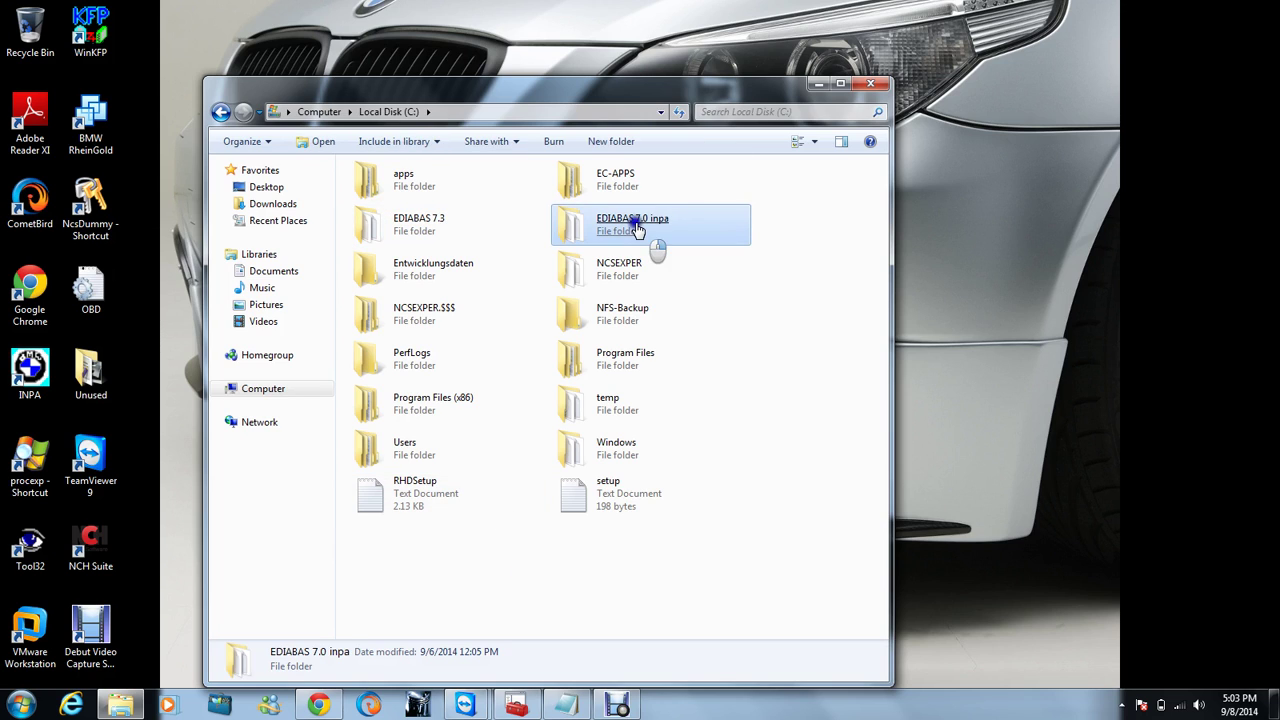
right_click(636, 229)
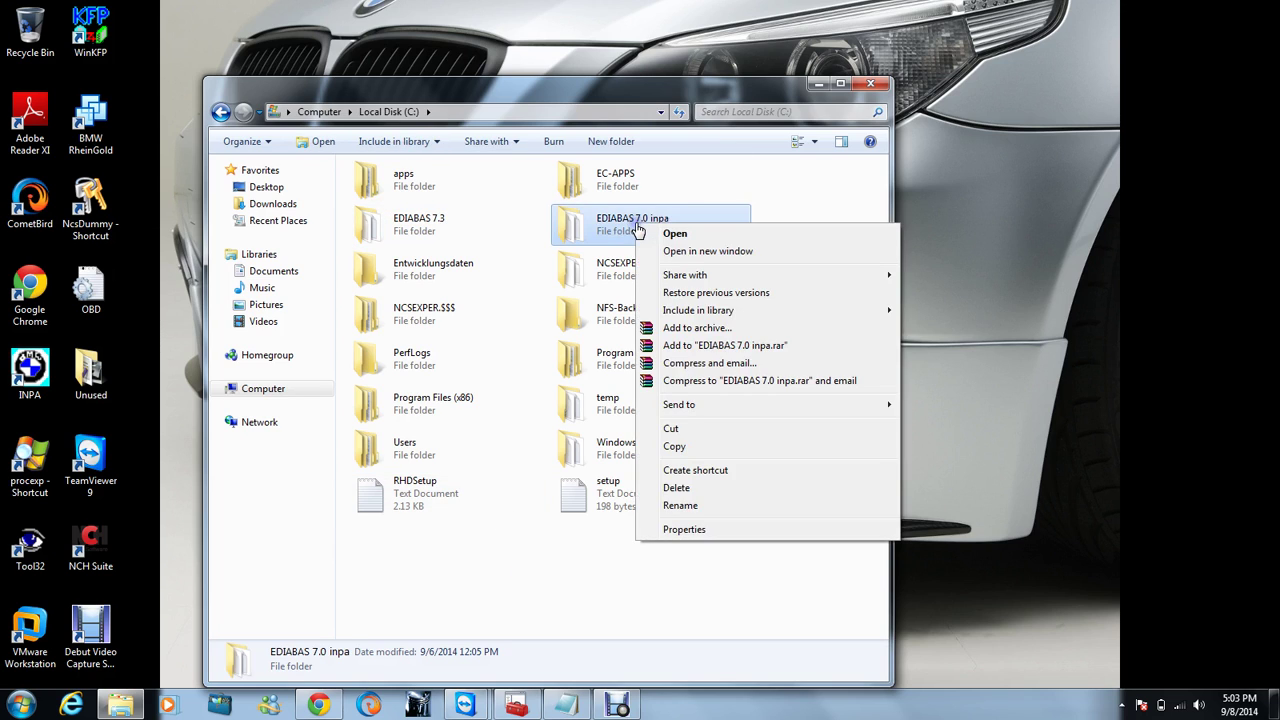
click(750, 516)
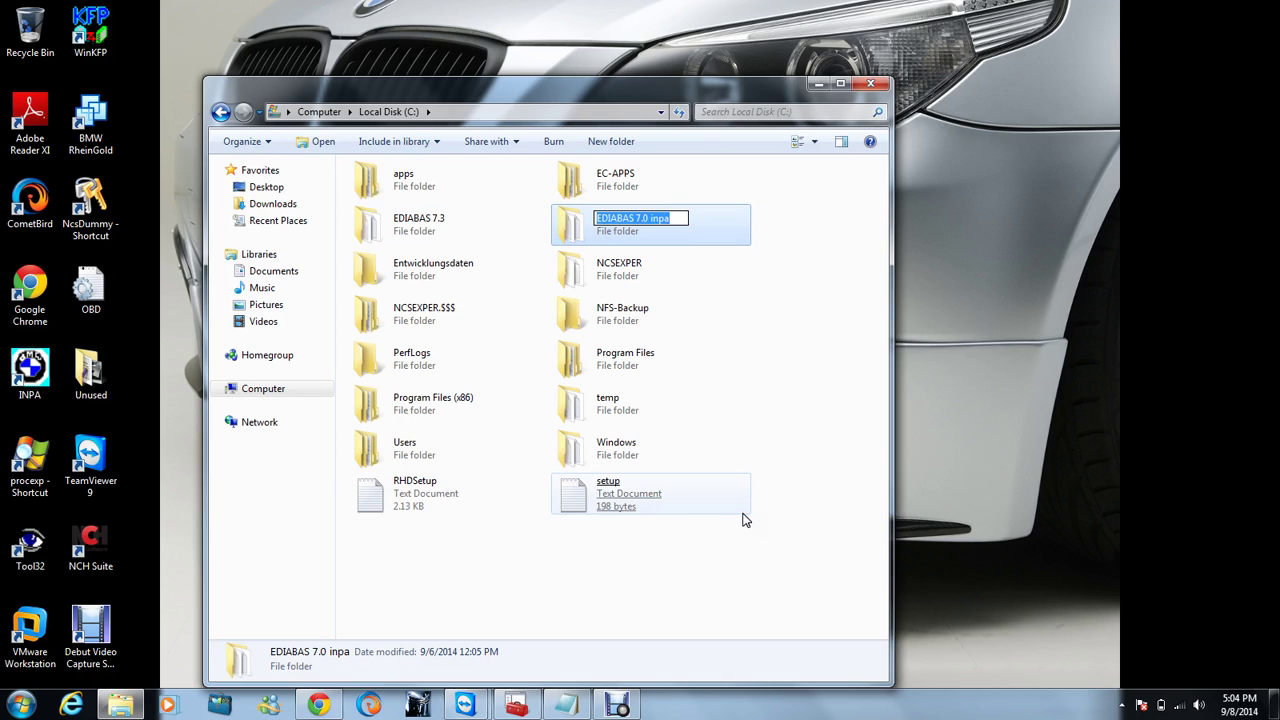
key(End)
key(BackSpace)
key(BackSpace)
key(BackSpace)
key(BackSpace)
key(BackSpace)
key(BackSpace)
key(BackSpace)
key(BackSpace)
key(BackSpace)
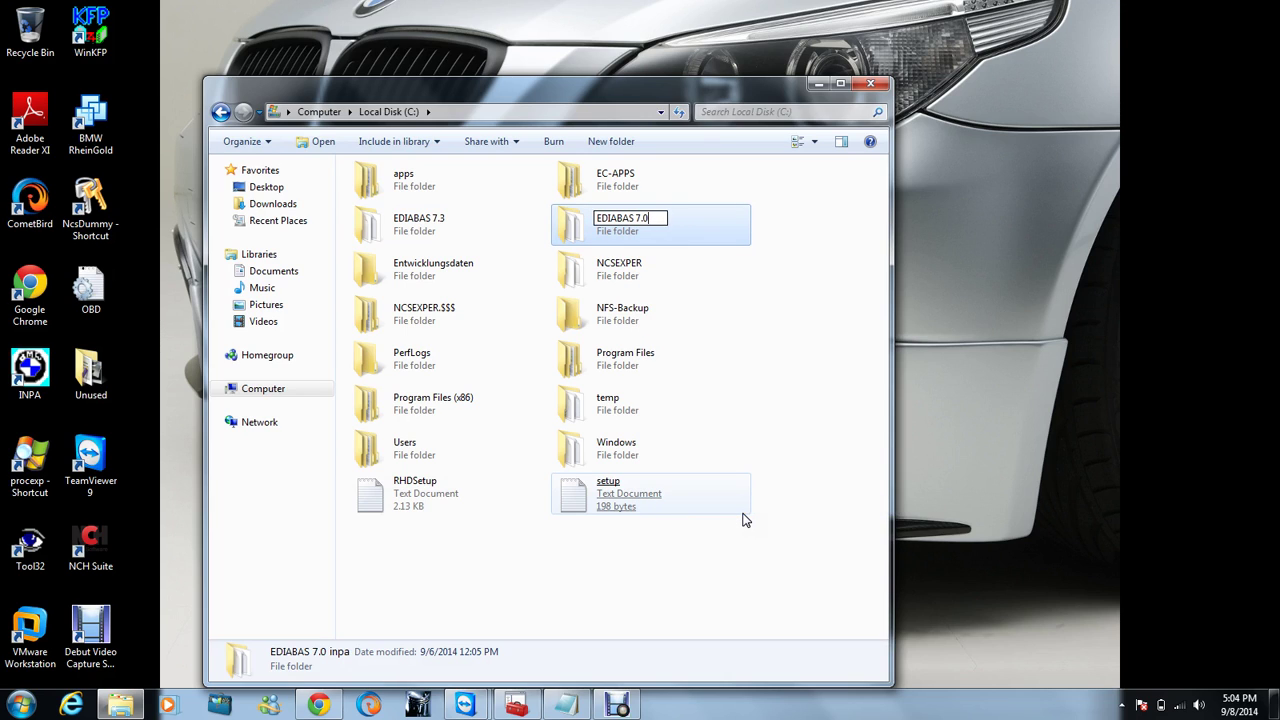
click(590, 602)
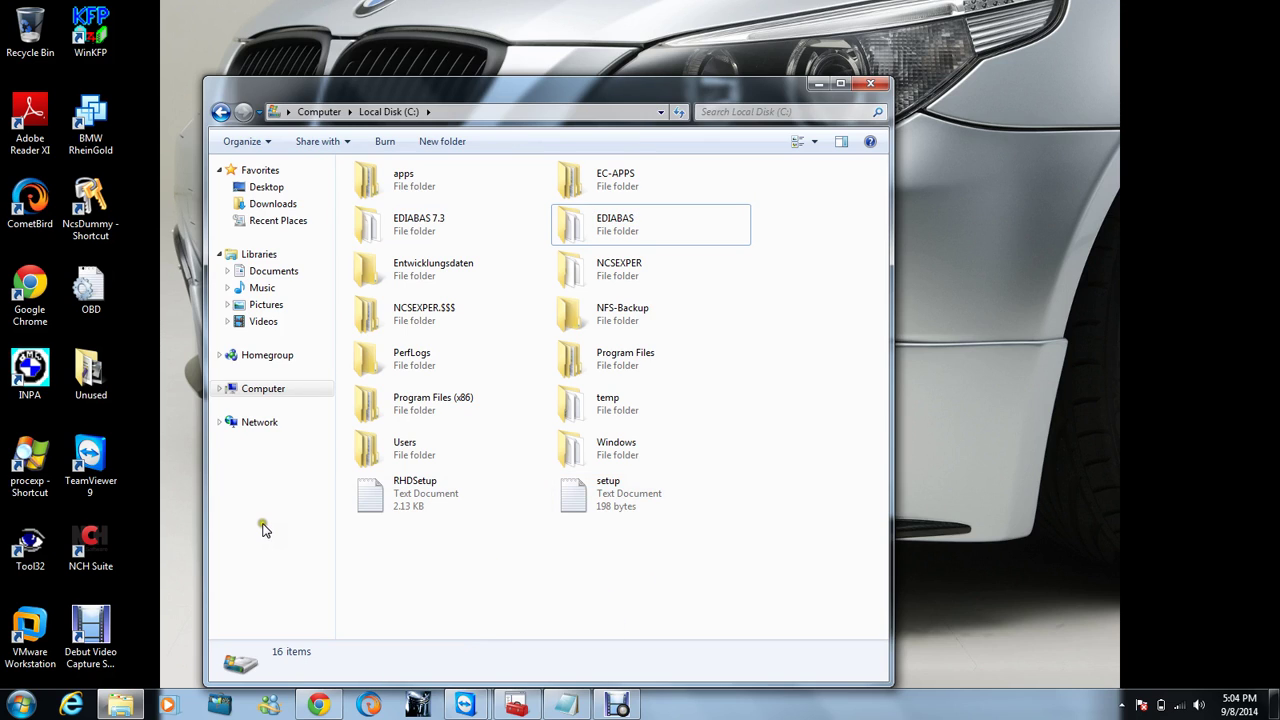
Step: Open Device Manager from Computer's Properties in the System window
right_click(281, 388)
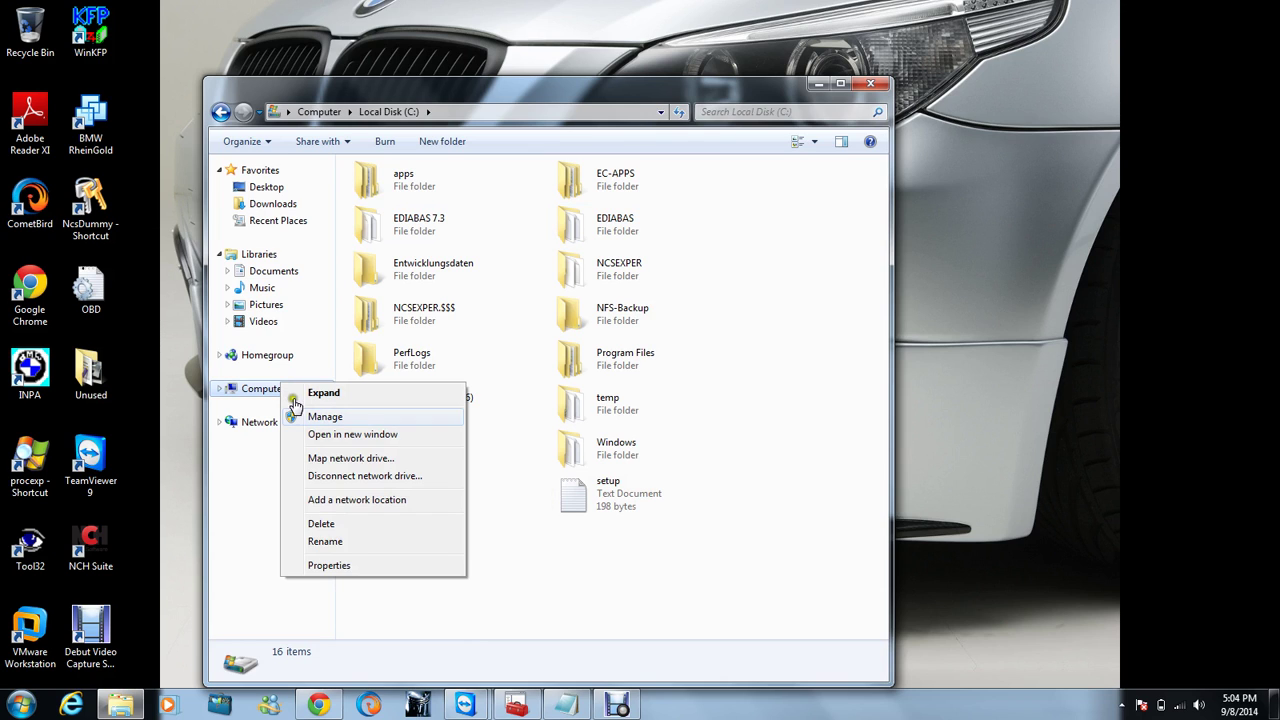
click(341, 566)
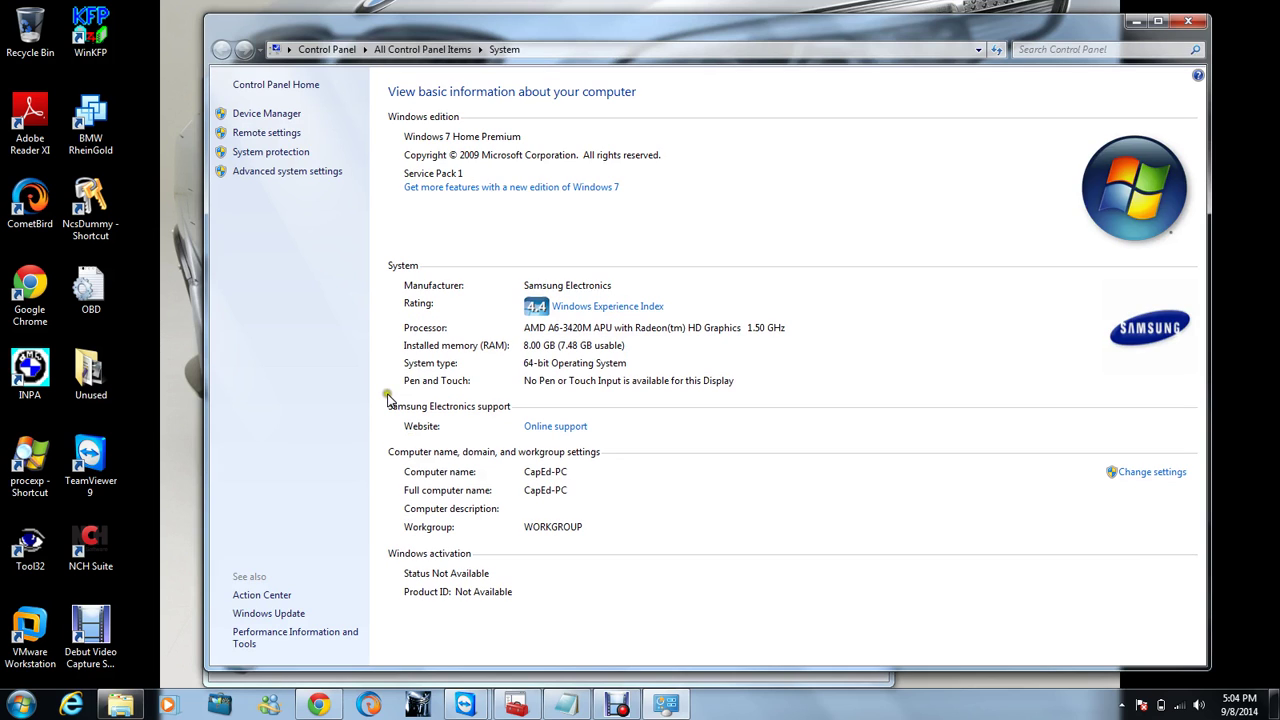
click(266, 114)
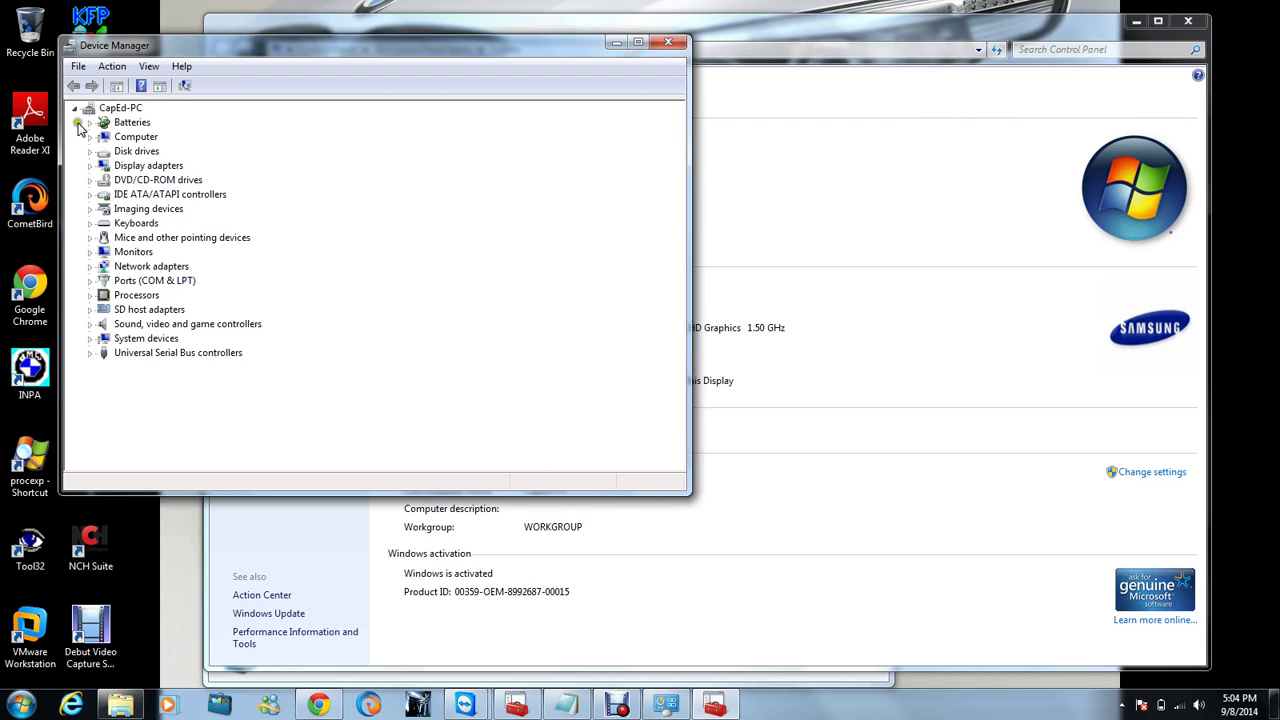
Step: Change the USB Serial Port (COM9) port number to COM1 in its advanced settings
double_click(178, 284)
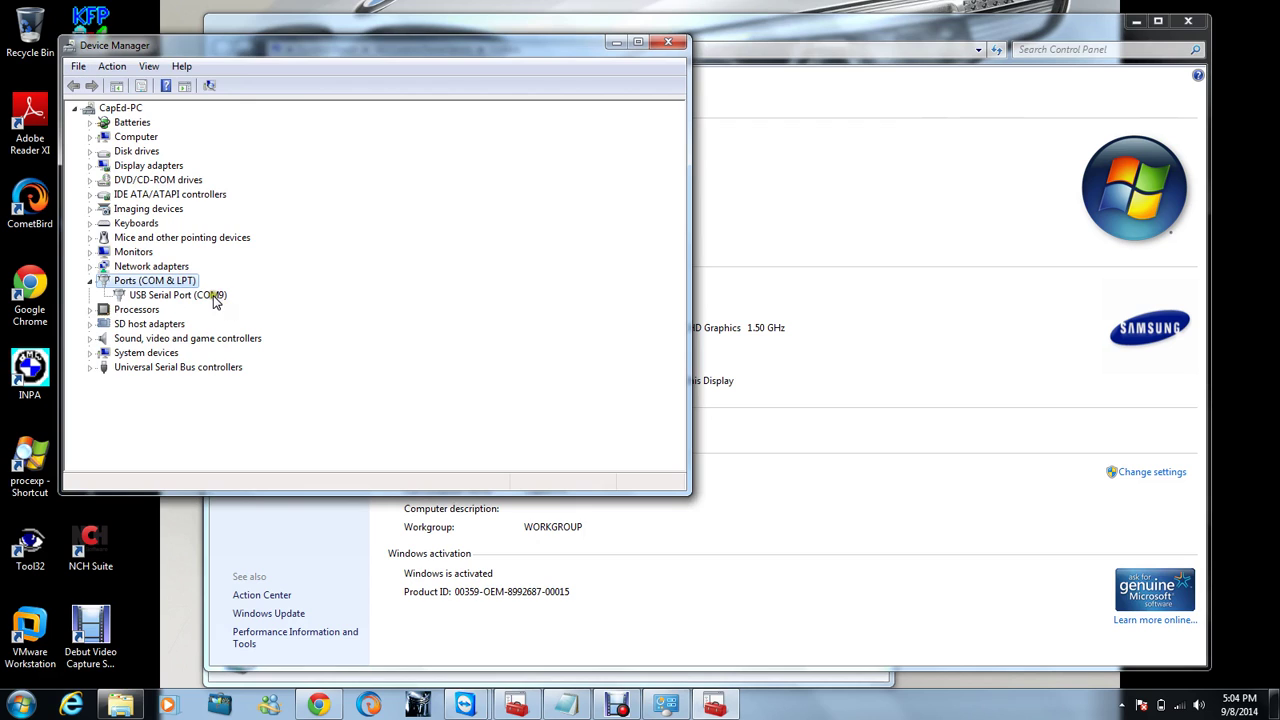
click(214, 298)
double_click(214, 298)
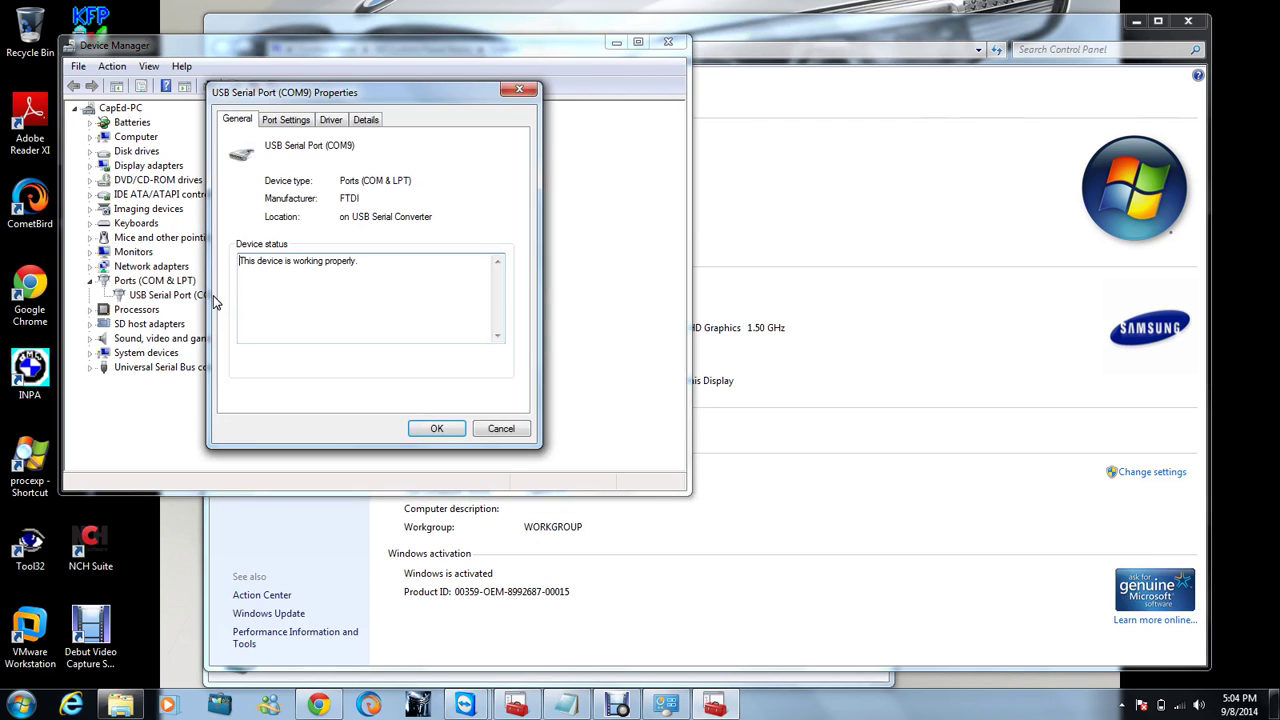
click(292, 124)
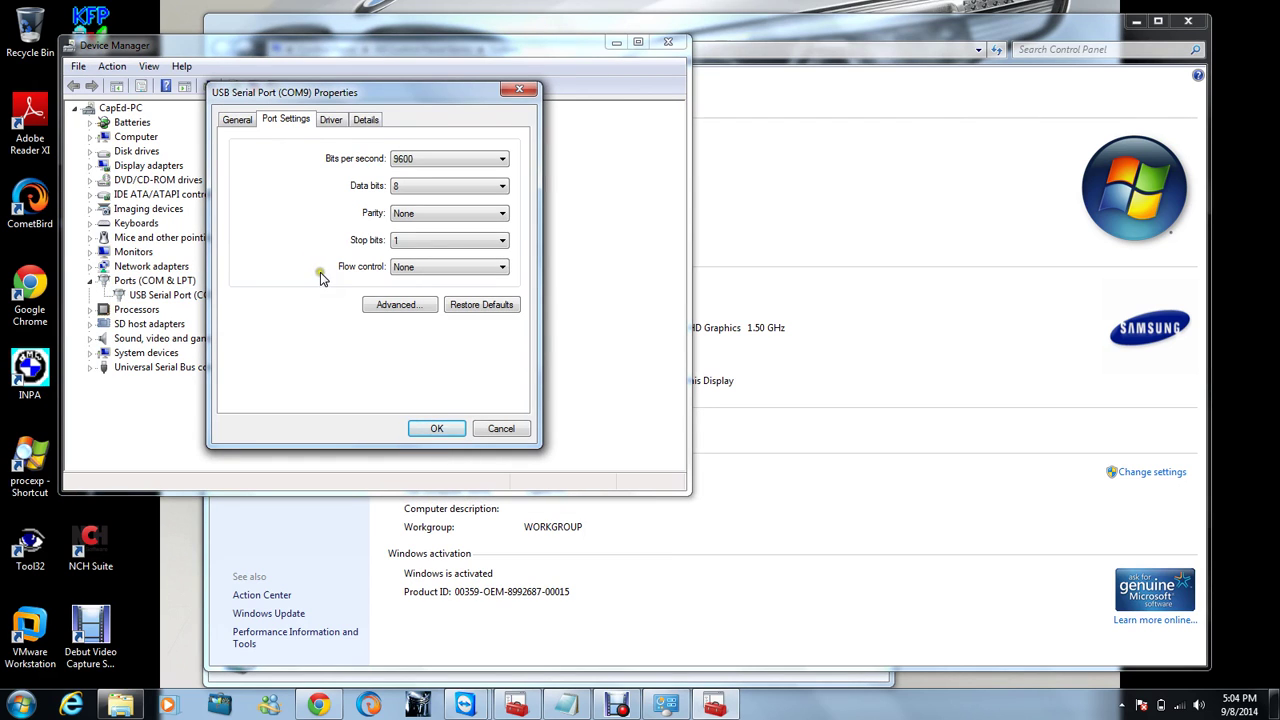
click(389, 311)
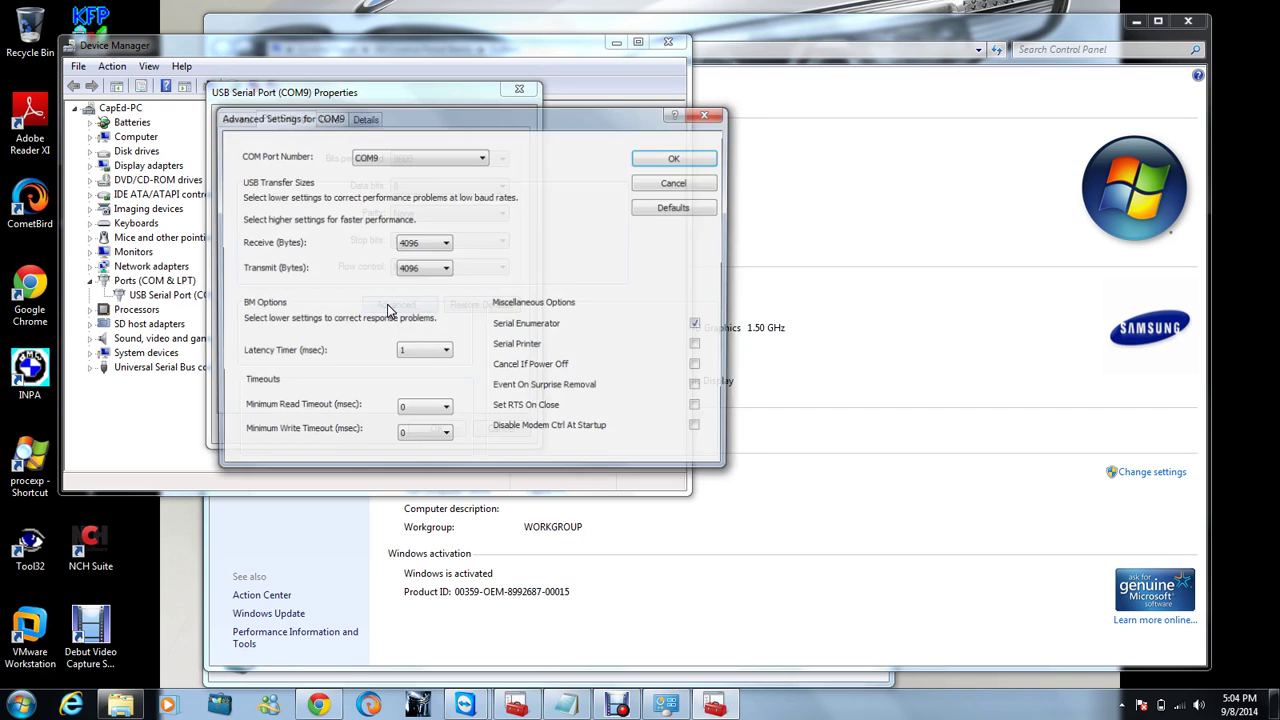
click(483, 158)
scroll(485, 185, up, 3)
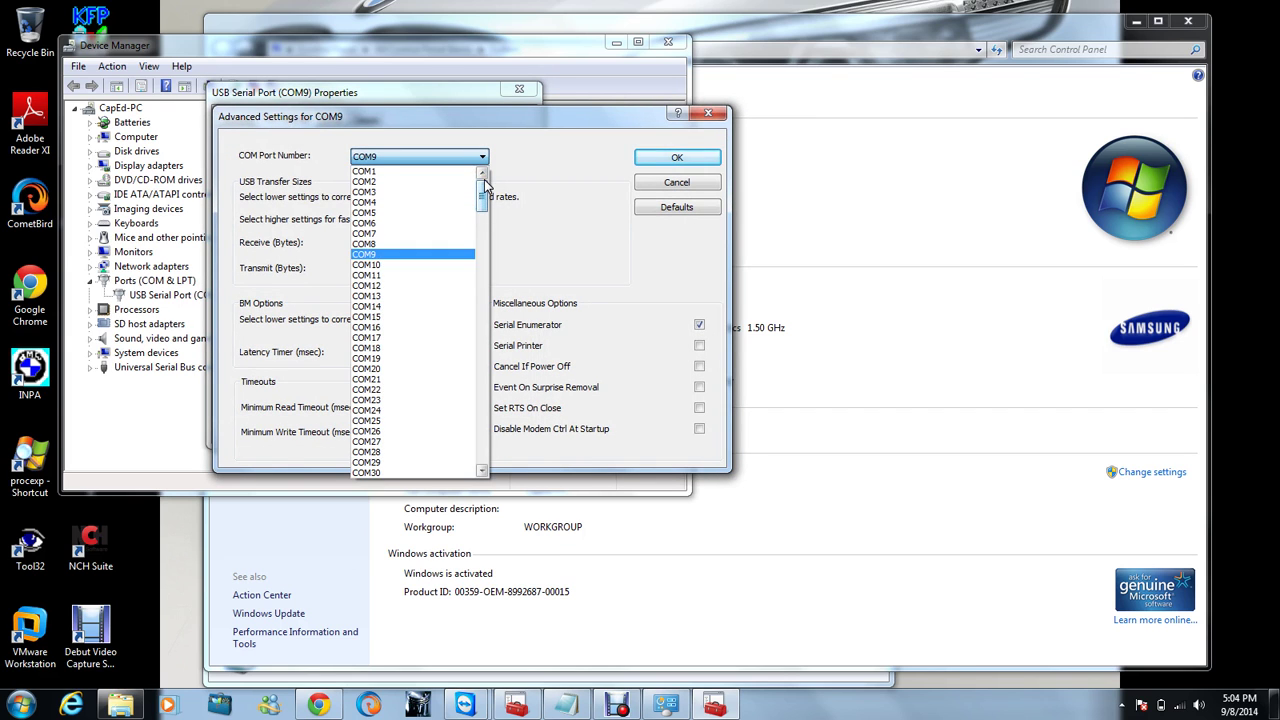
click(415, 173)
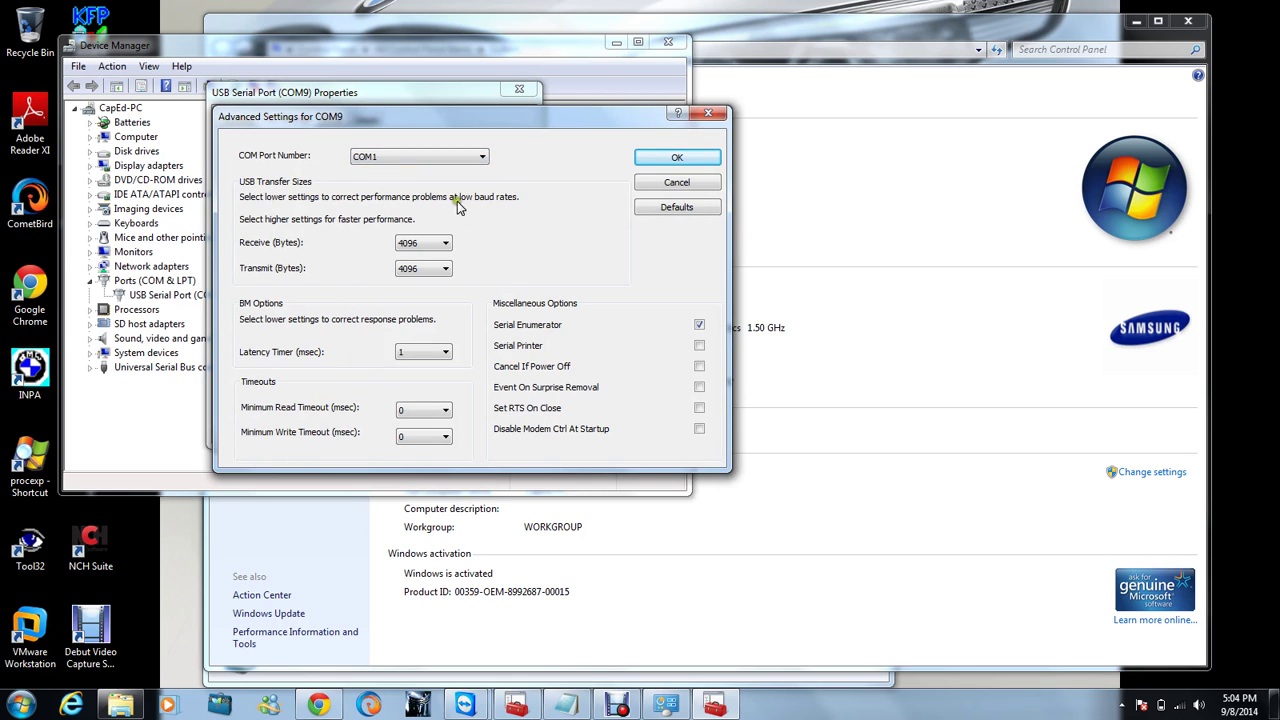
click(677, 160)
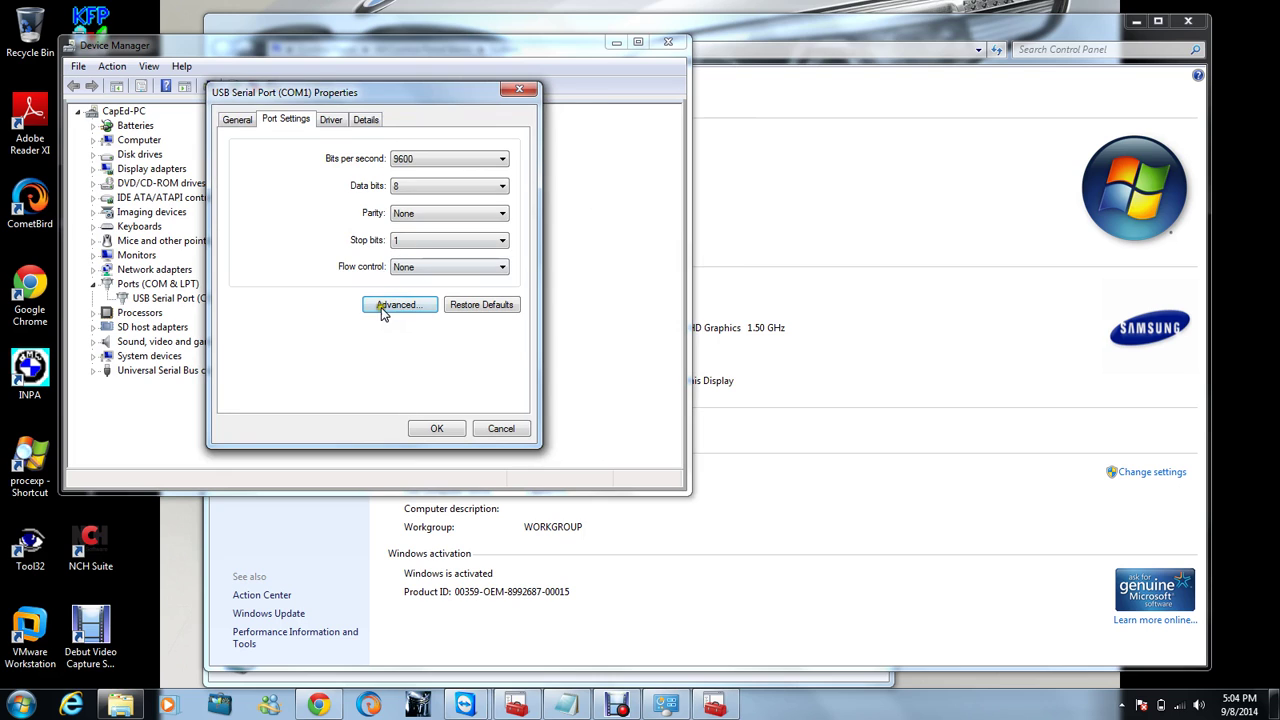
Step: Confirm the COM1 advanced settings, close the port properties and scan for hardware changes
click(378, 306)
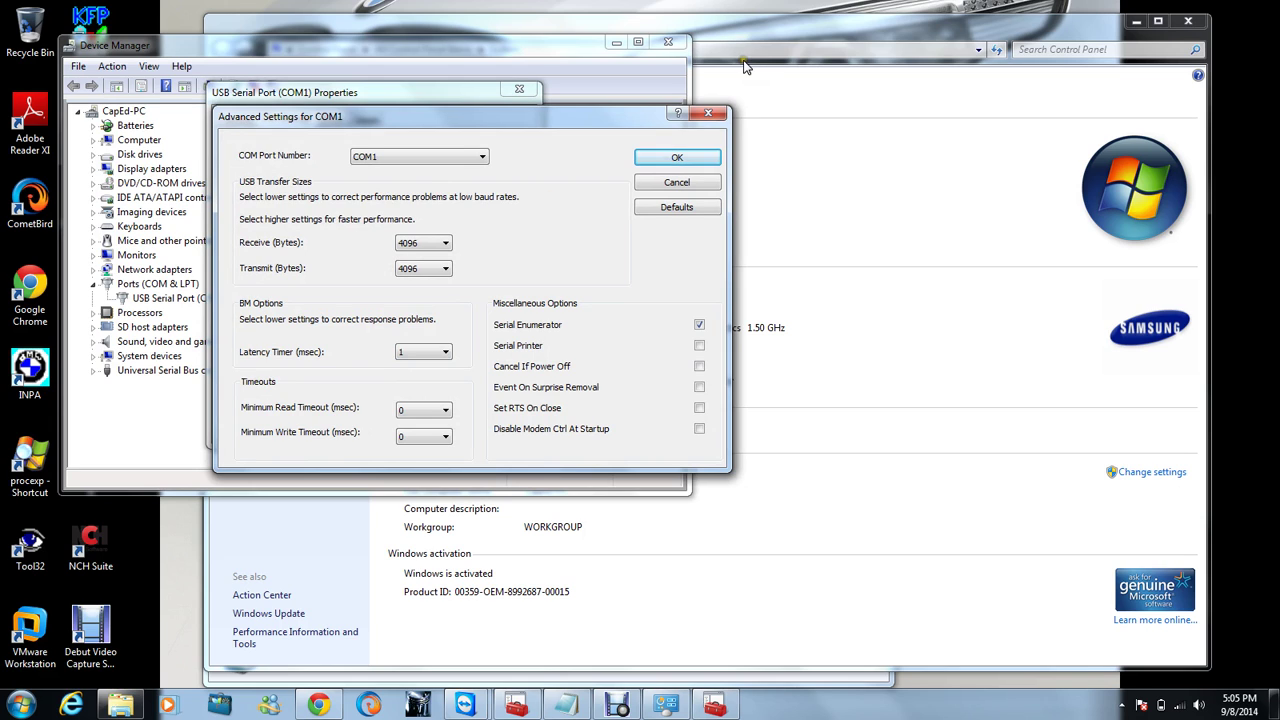
click(677, 155)
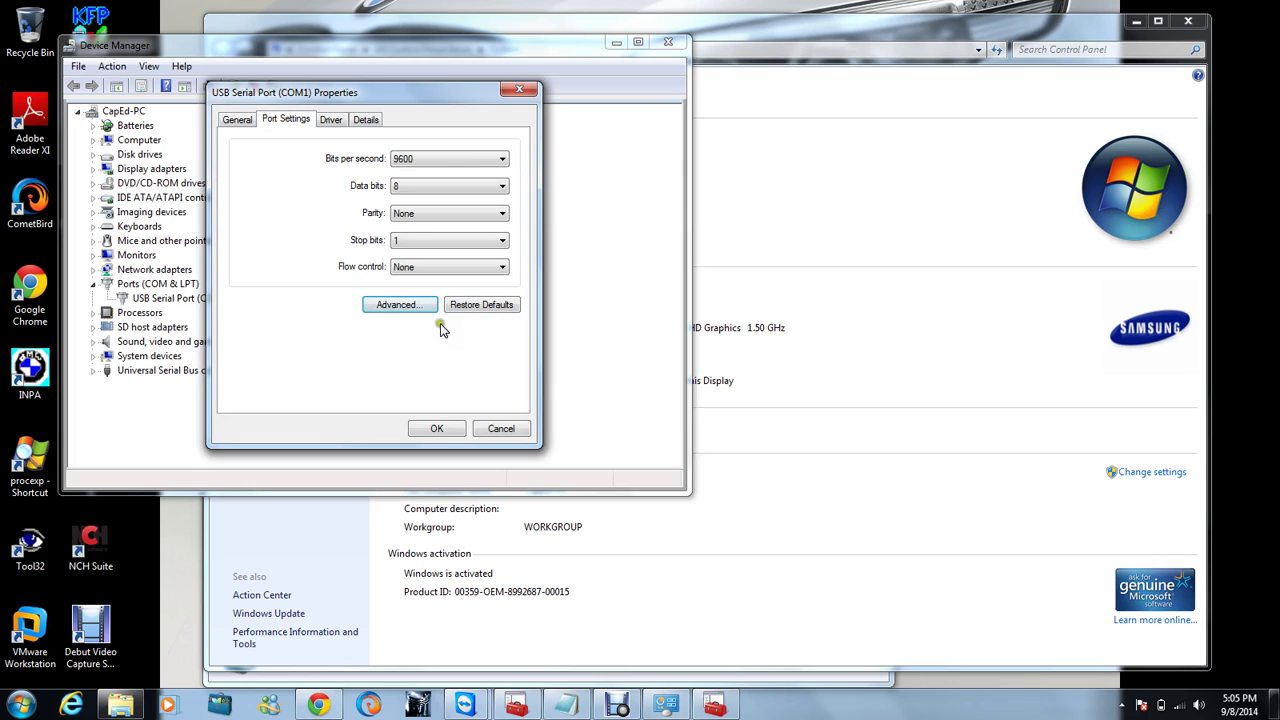
click(432, 430)
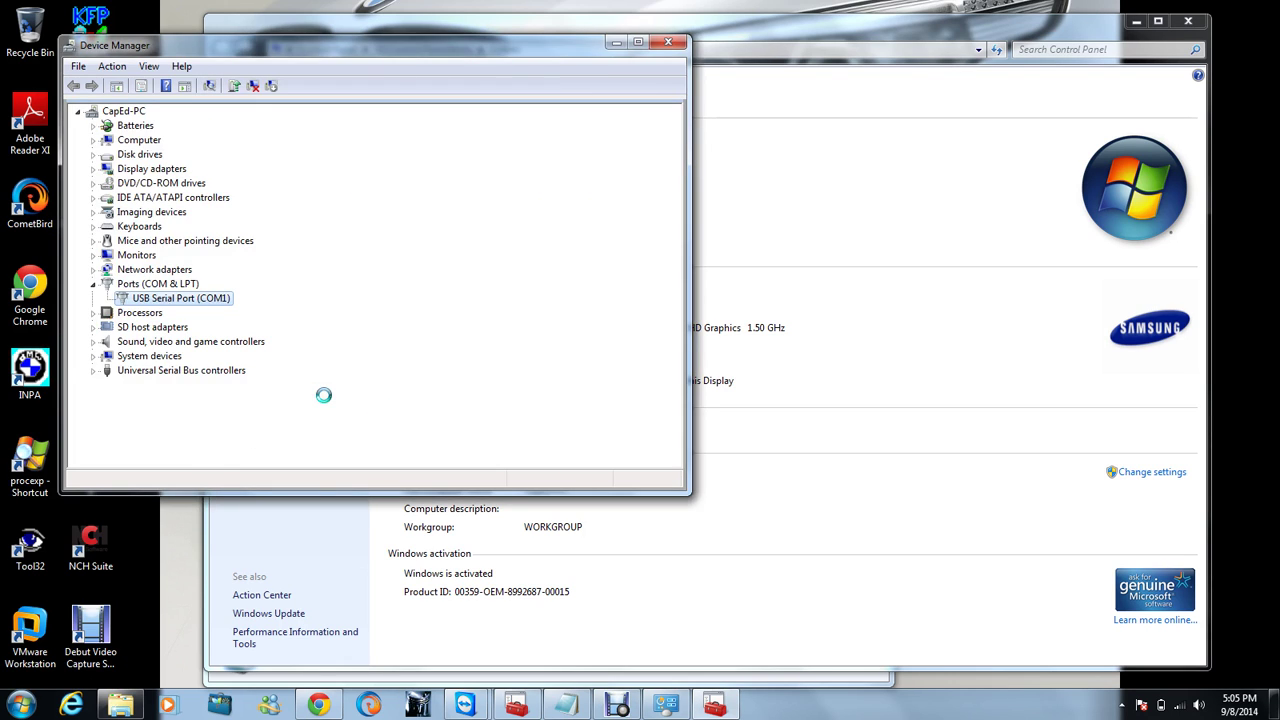
click(208, 87)
Step: Close Device Manager, launch INPA showing battery and ignition off, then quit INPA with Yes
click(669, 44)
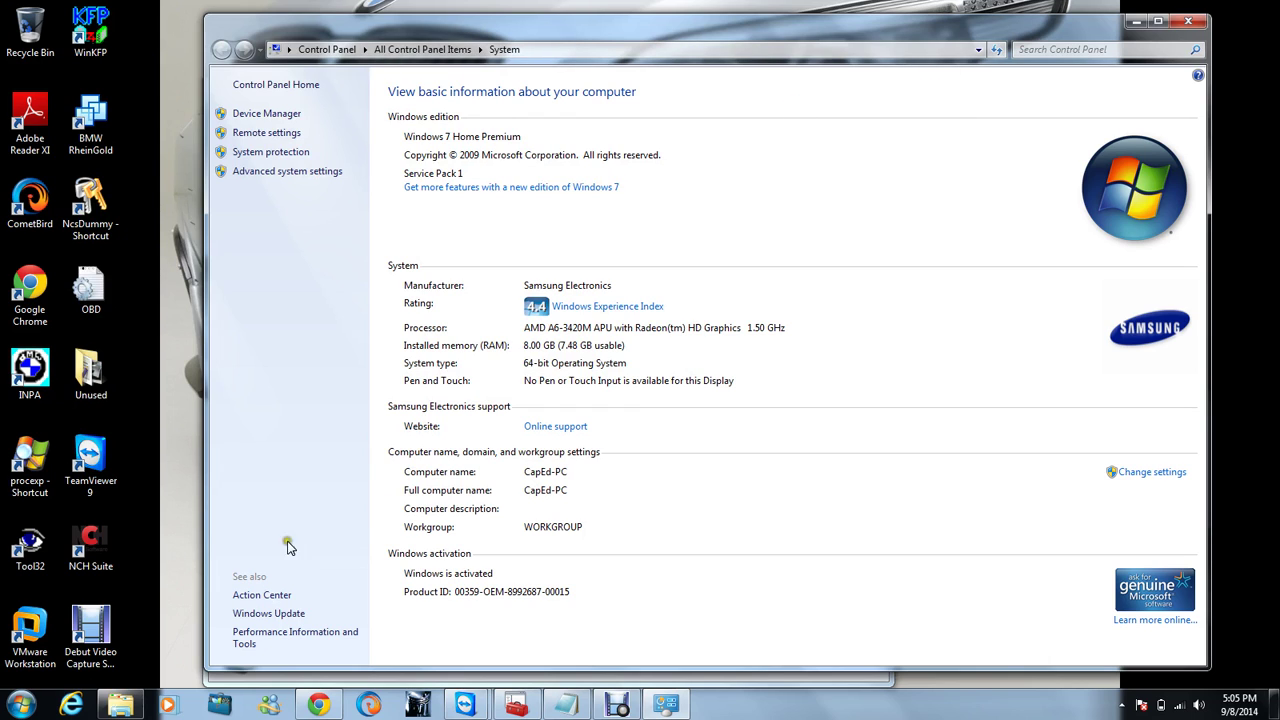
click(30, 378)
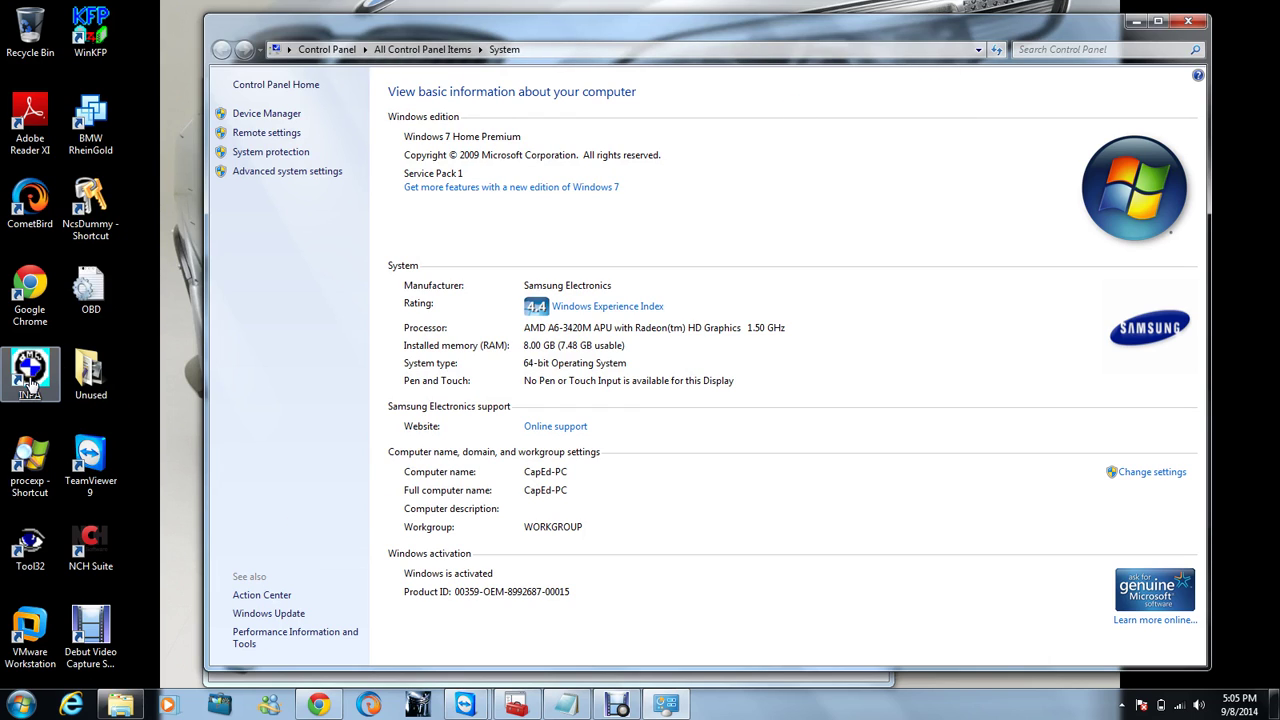
double_click(30, 378)
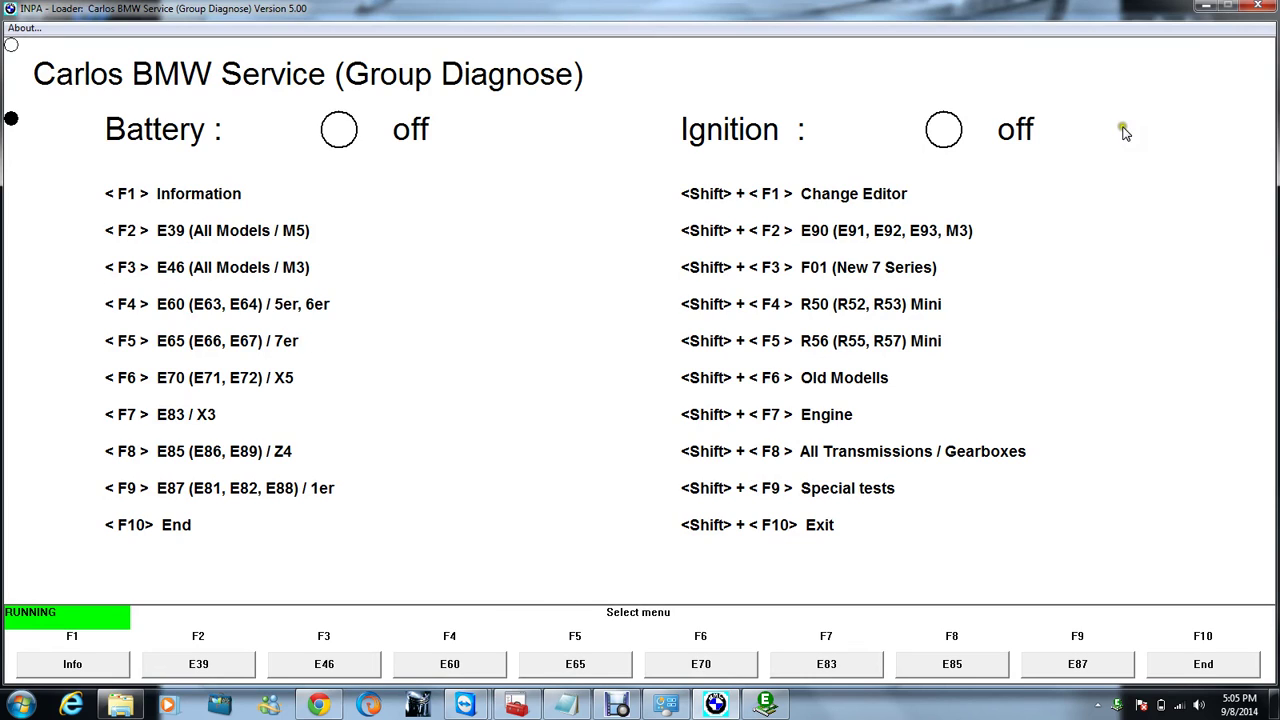
click(1253, 10)
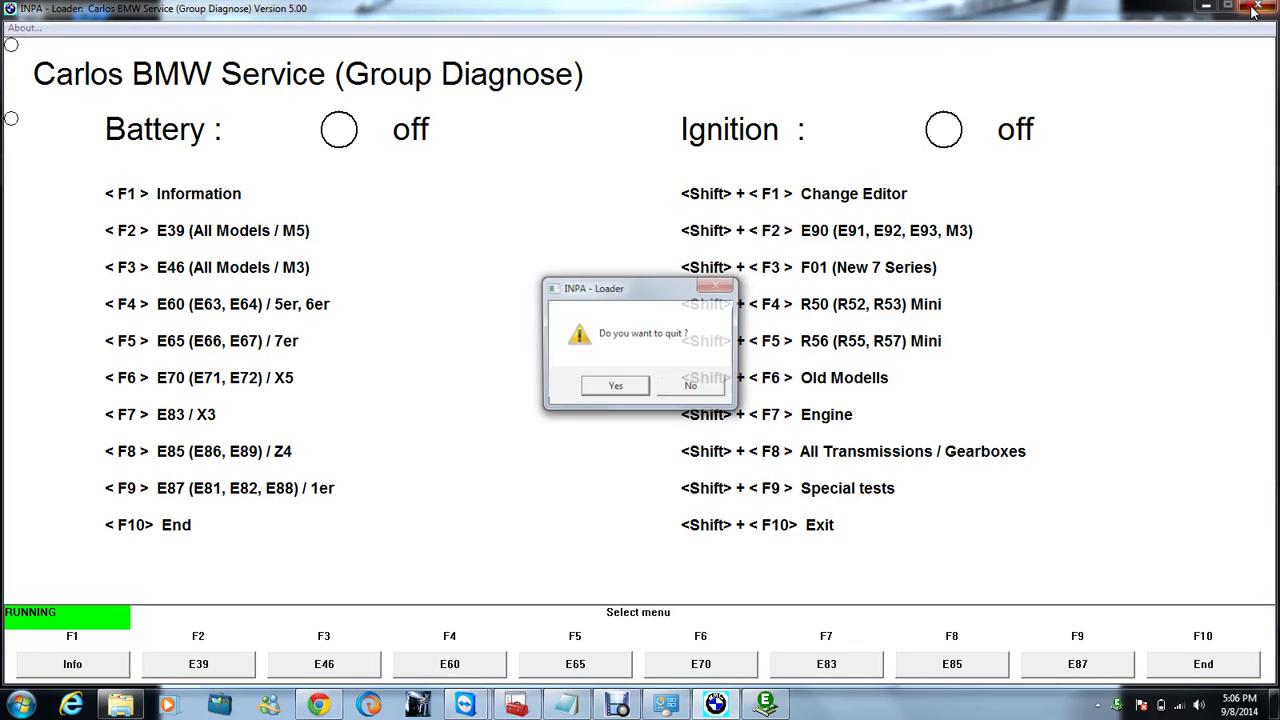
click(605, 390)
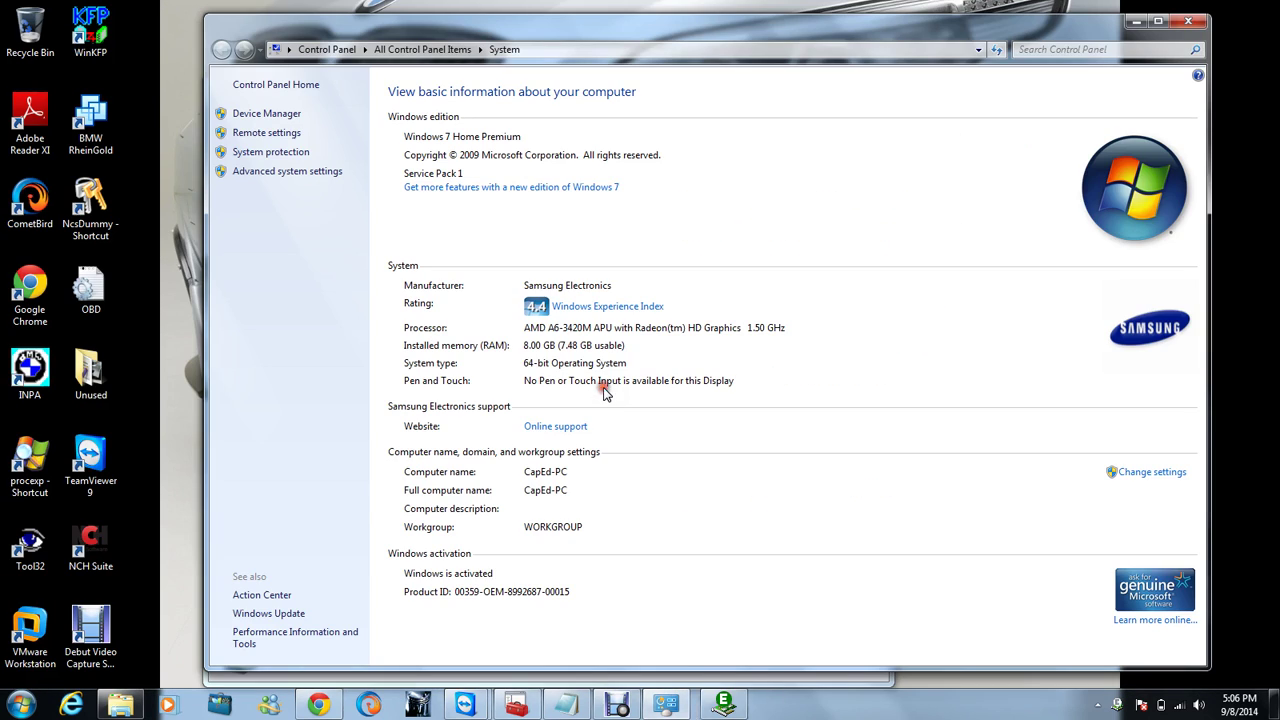
Step: Close the EDIABAS server and System window, then relaunch INPA from its desktop shortcut
right_click(717, 703)
click(697, 662)
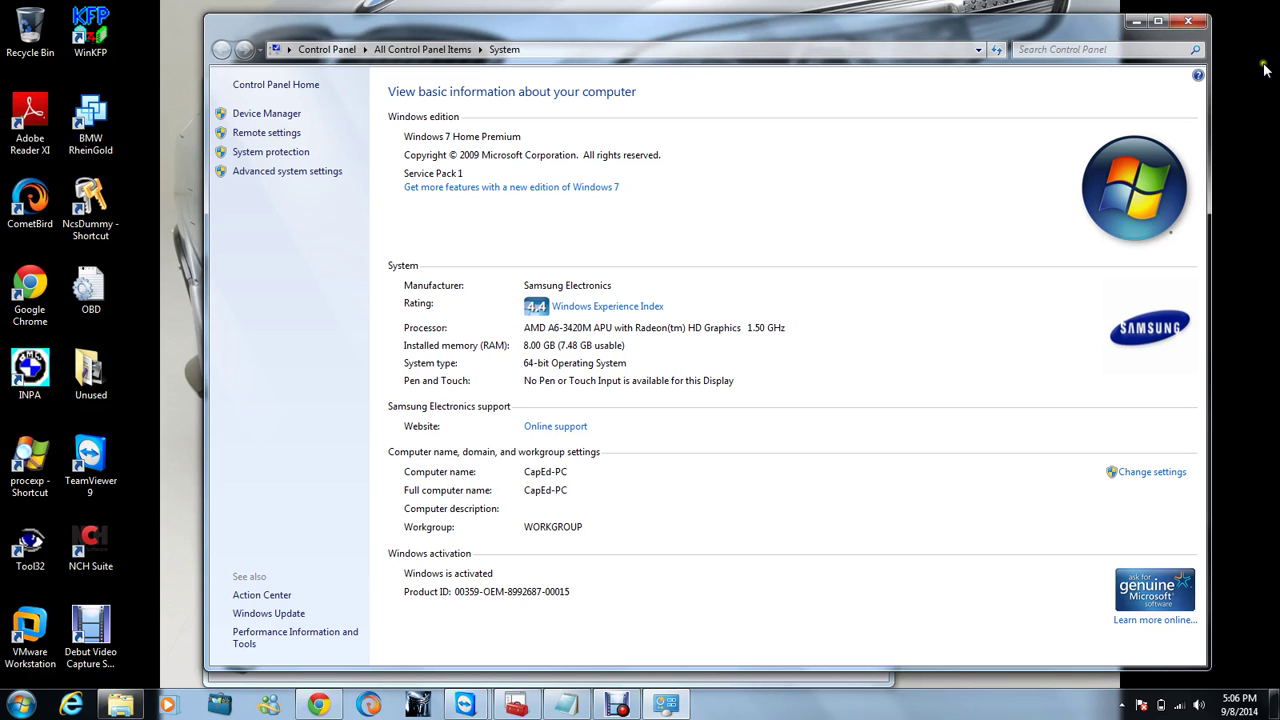
click(1202, 26)
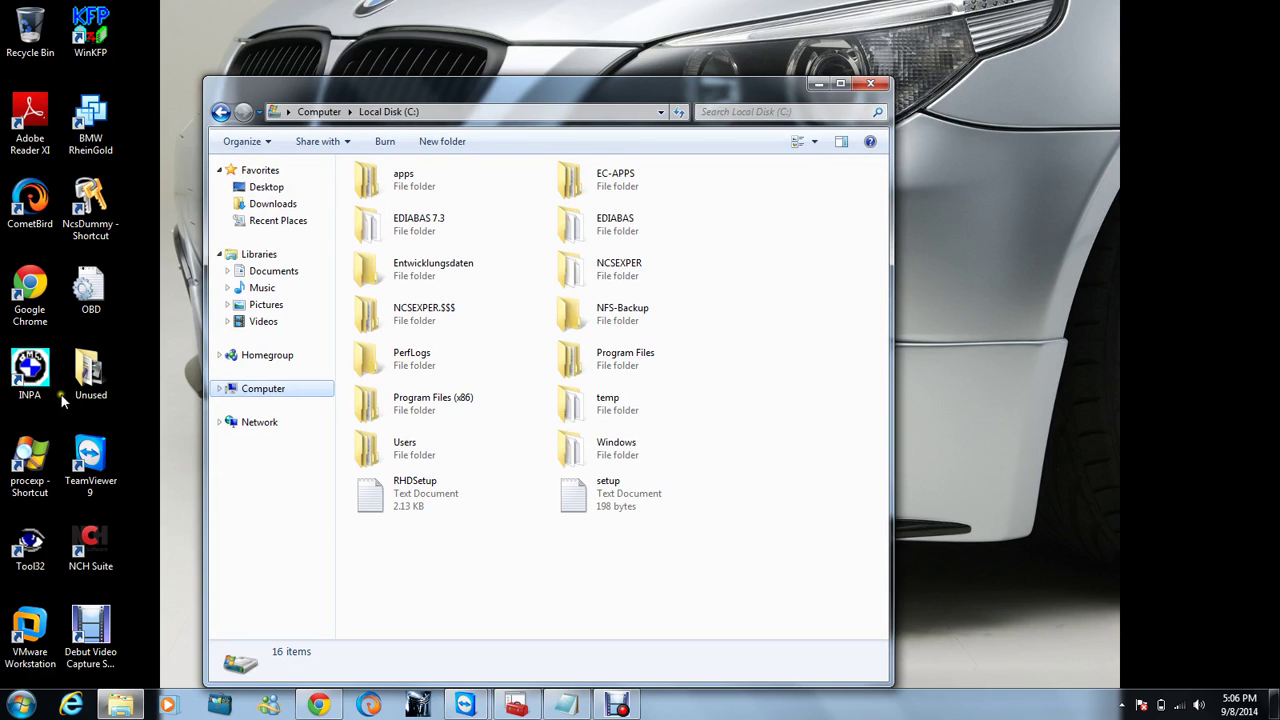
click(37, 378)
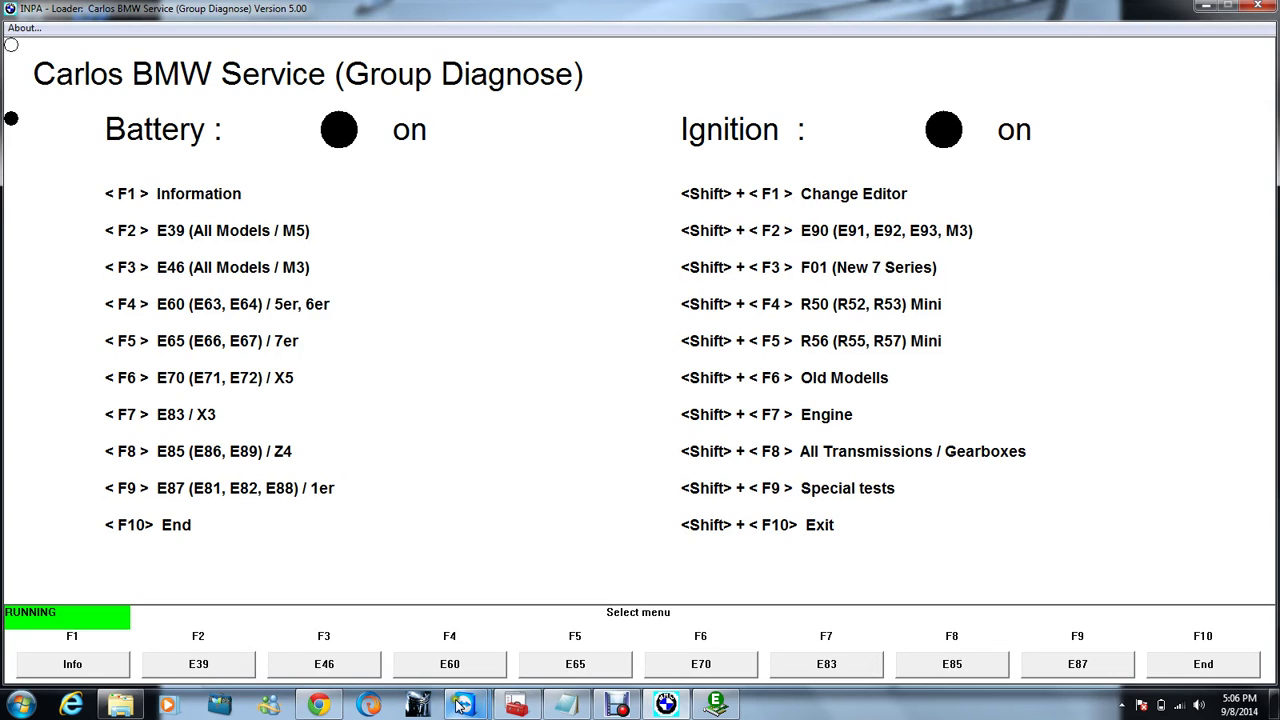
Step: Load the E60 Engine MSV 80.0 For N52KP (NG6) script, then end back to Group Diagnose
click(452, 664)
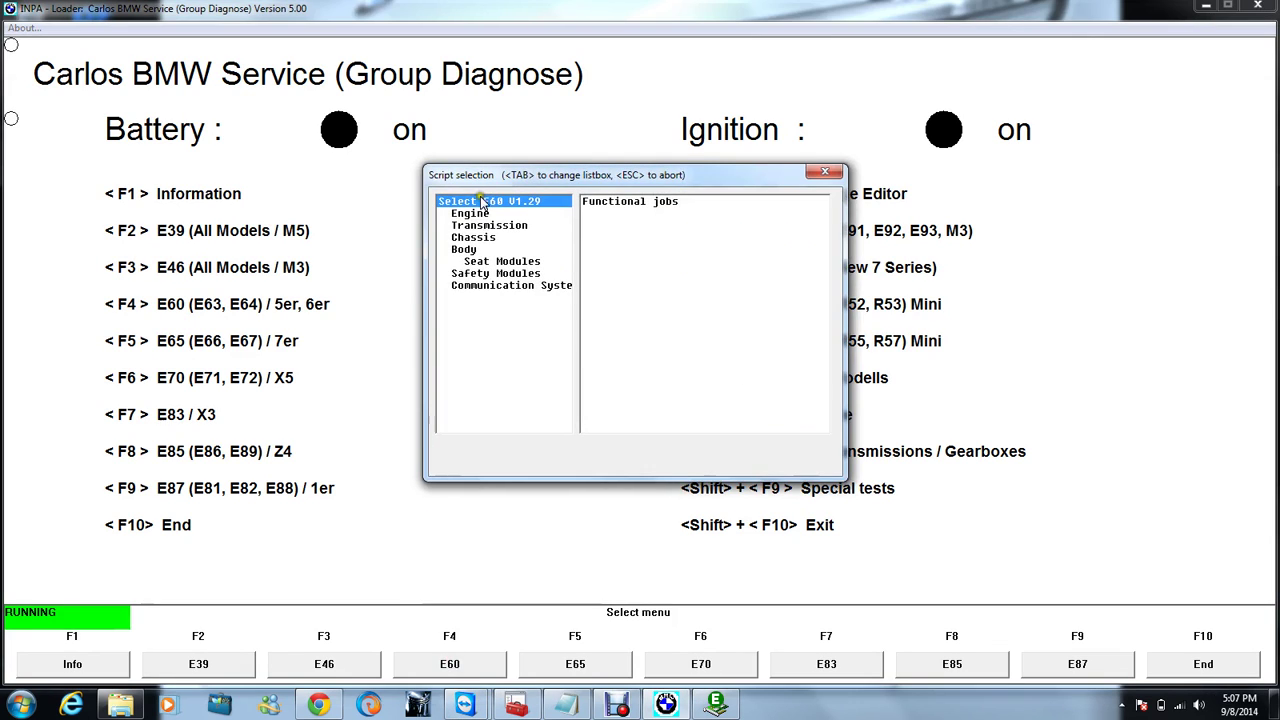
click(485, 215)
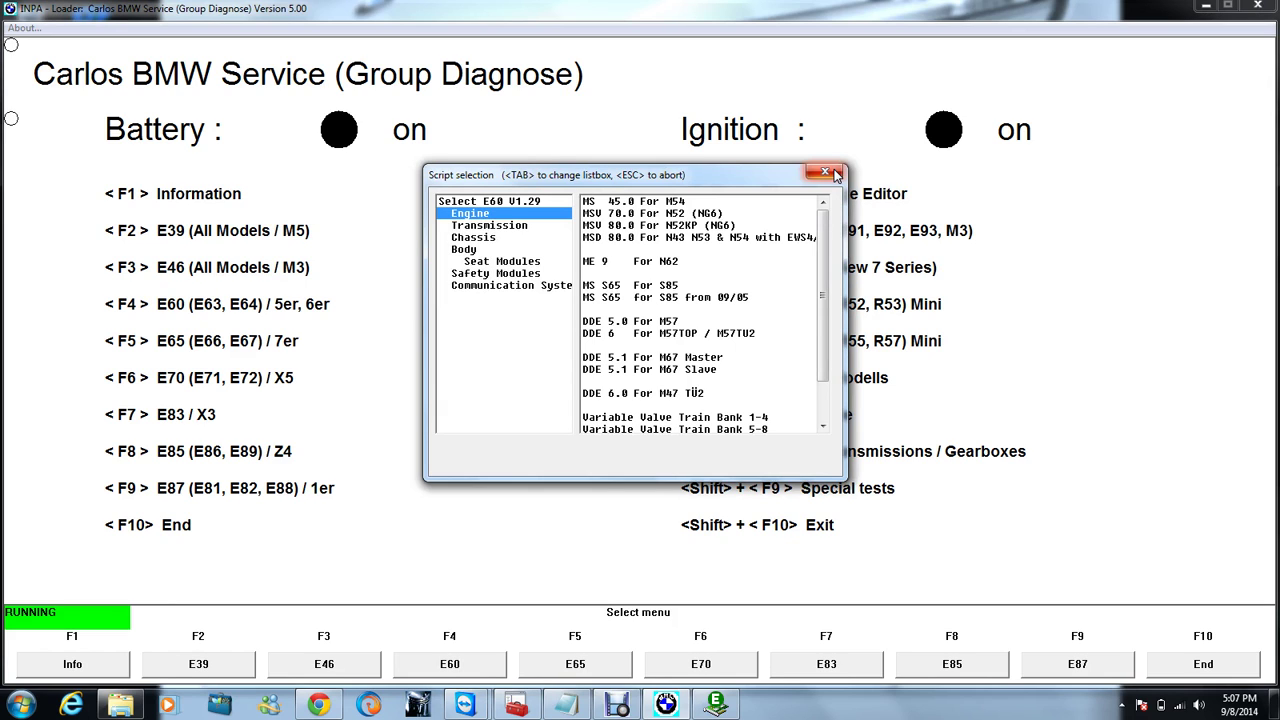
click(727, 226)
double_click(727, 226)
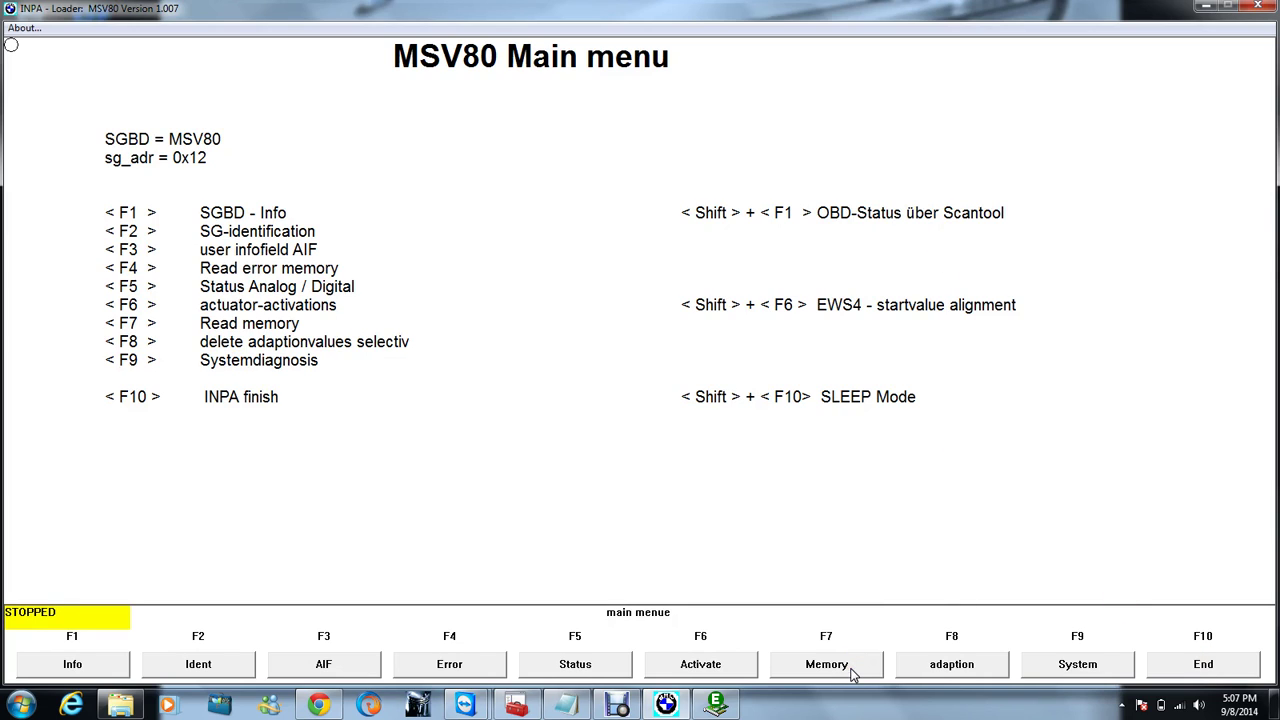
click(1203, 668)
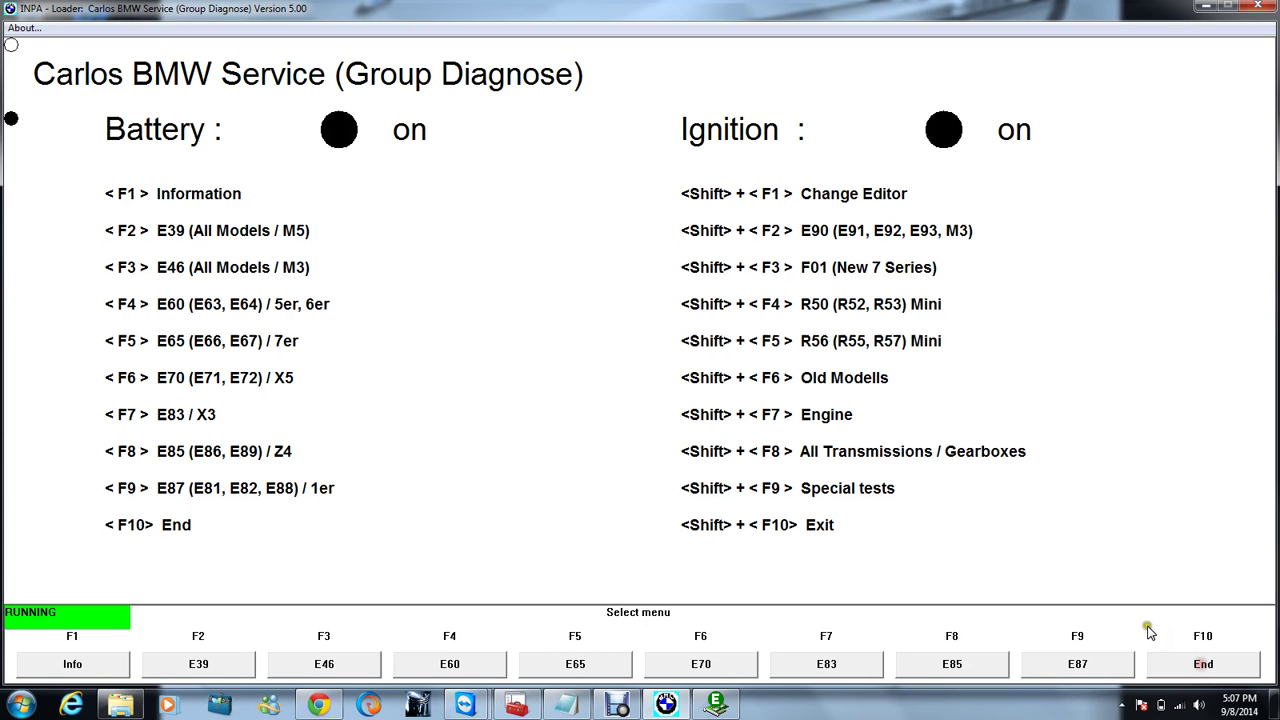
Step: Quit INPA with Yes and minimize the Local Disk (C:) window
click(1218, 668)
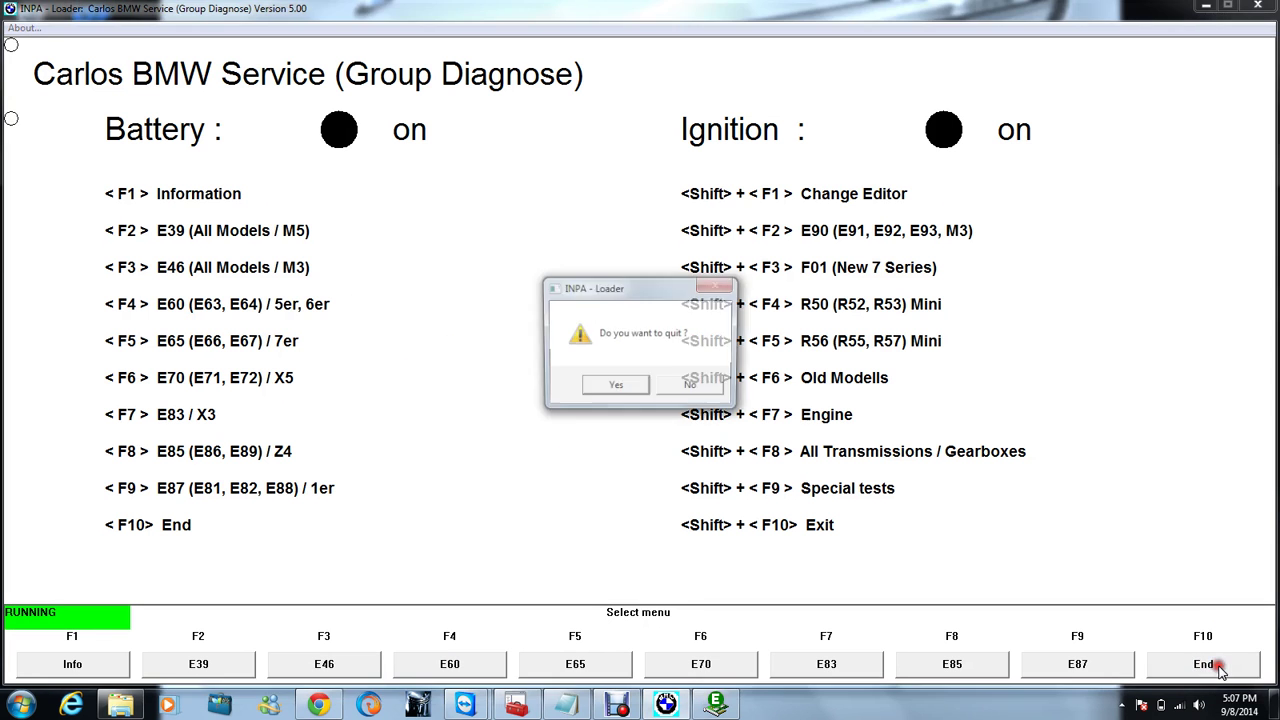
click(617, 390)
click(622, 400)
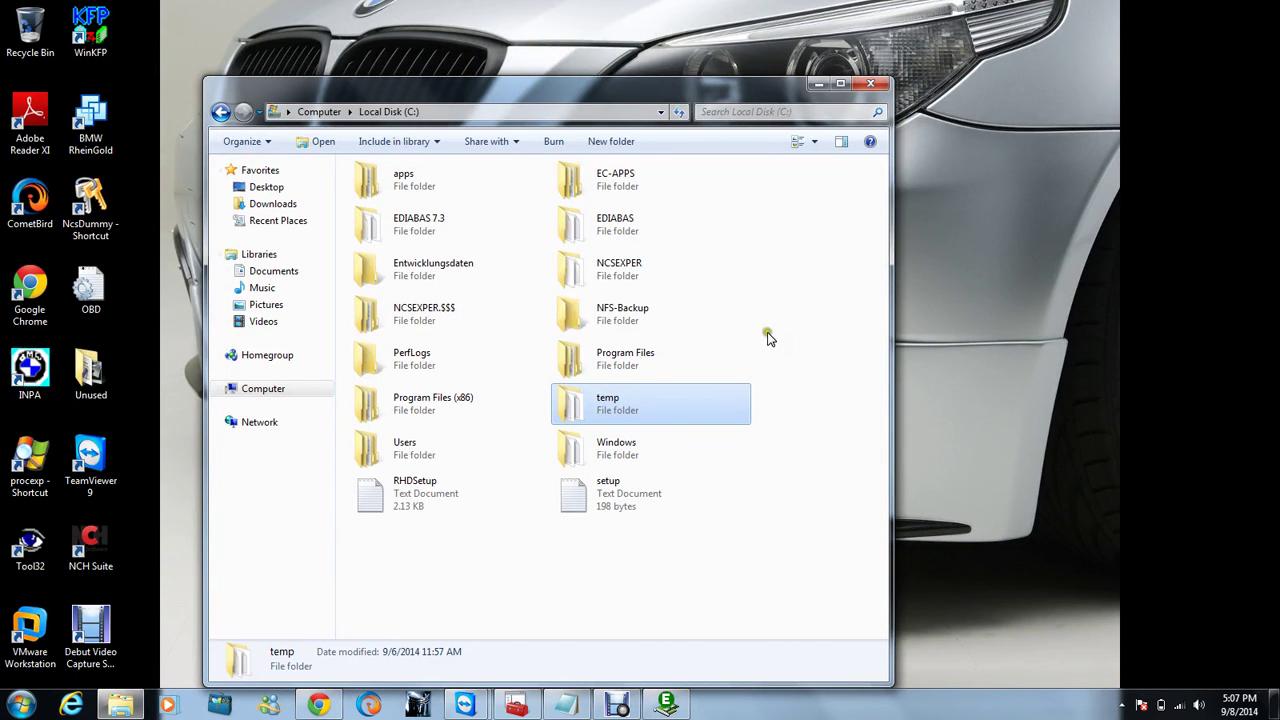
click(845, 310)
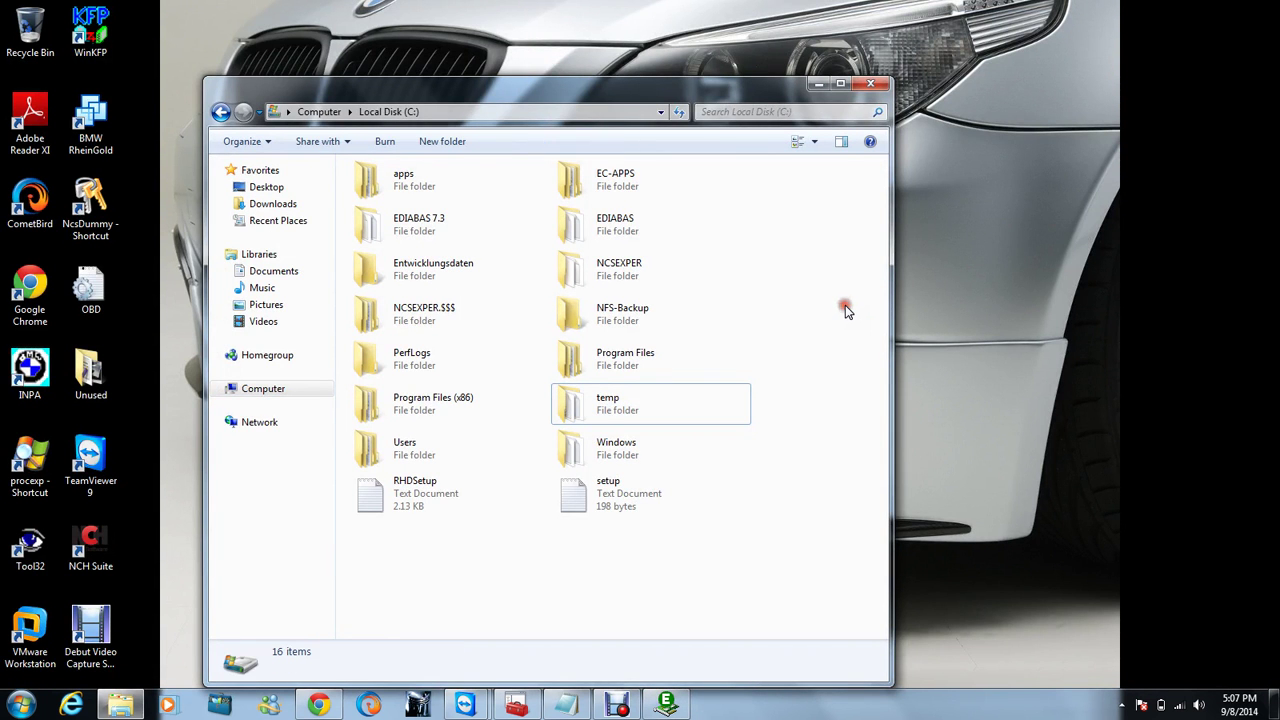
click(819, 86)
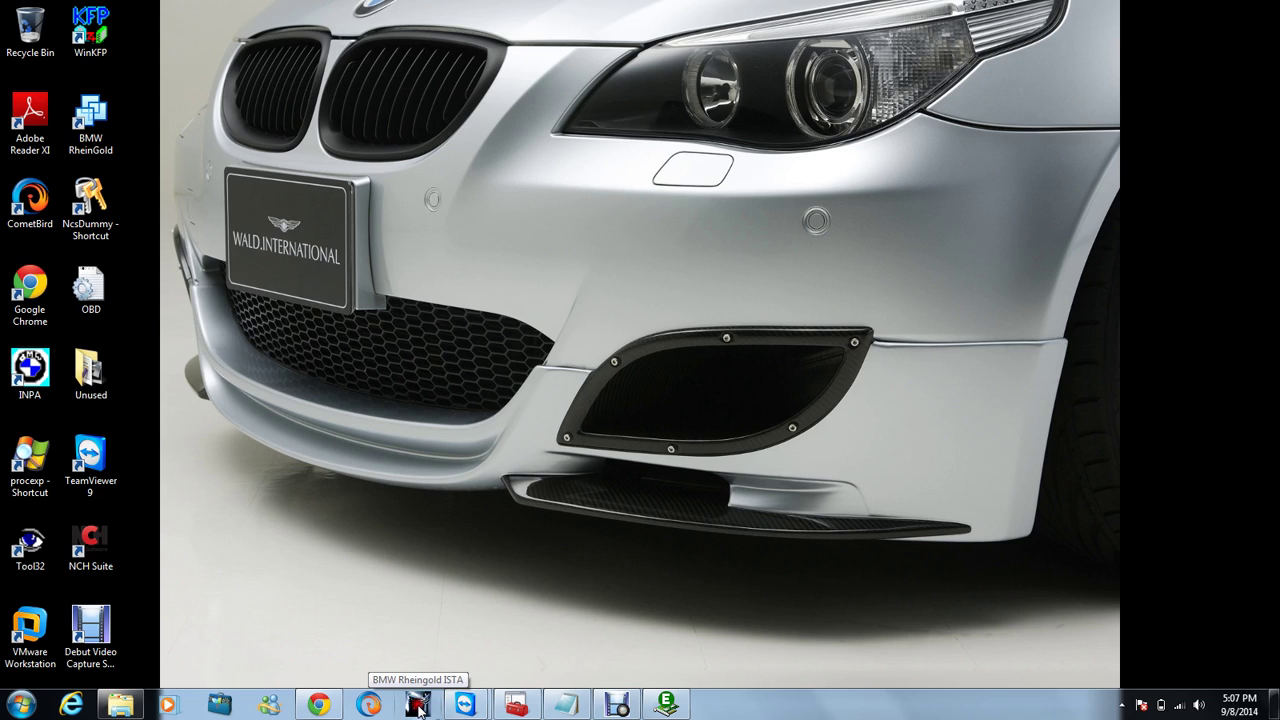
Step: Start BMW Rheingold ISTA from the taskbar and restore the Local Disk (C:) window
click(419, 705)
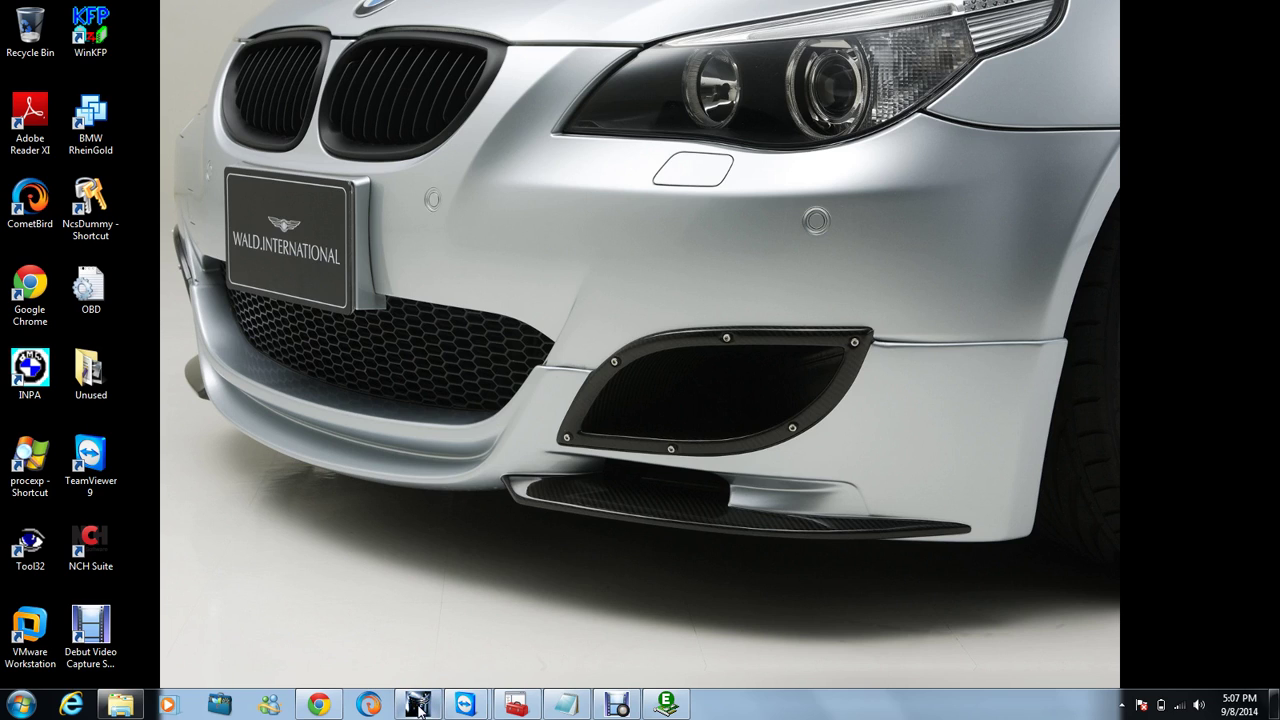
right_click(665, 704)
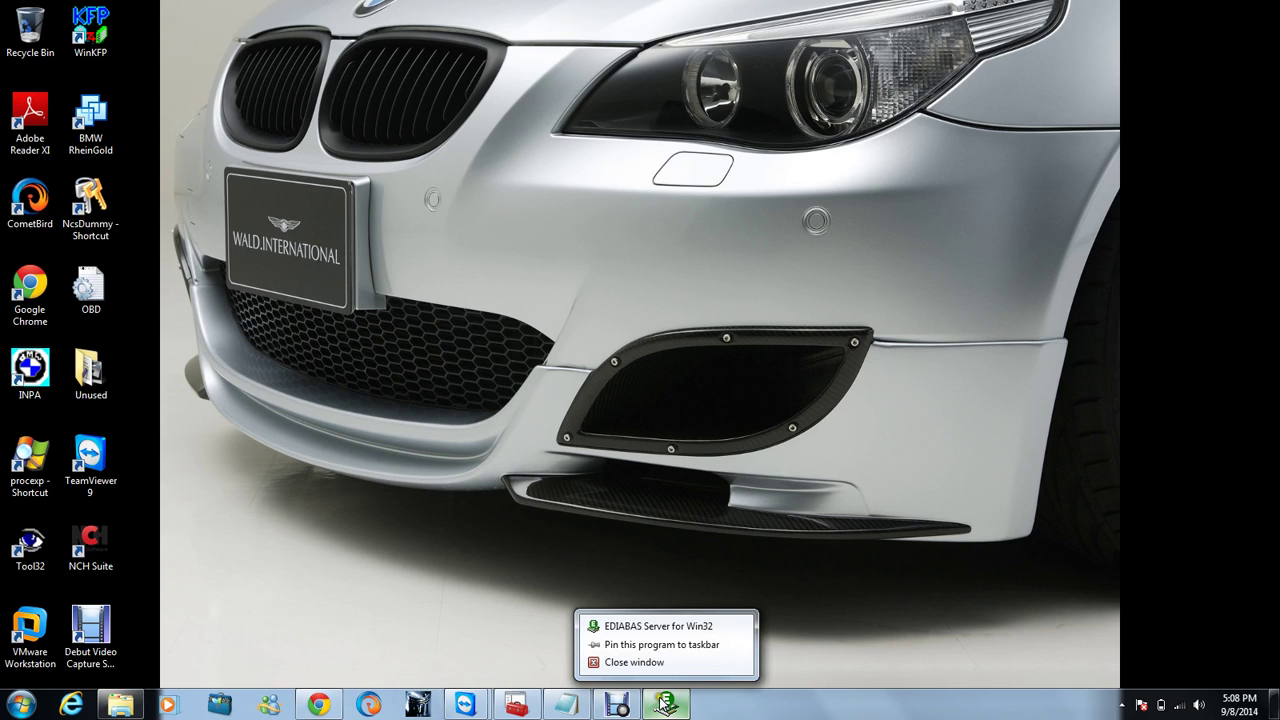
click(545, 646)
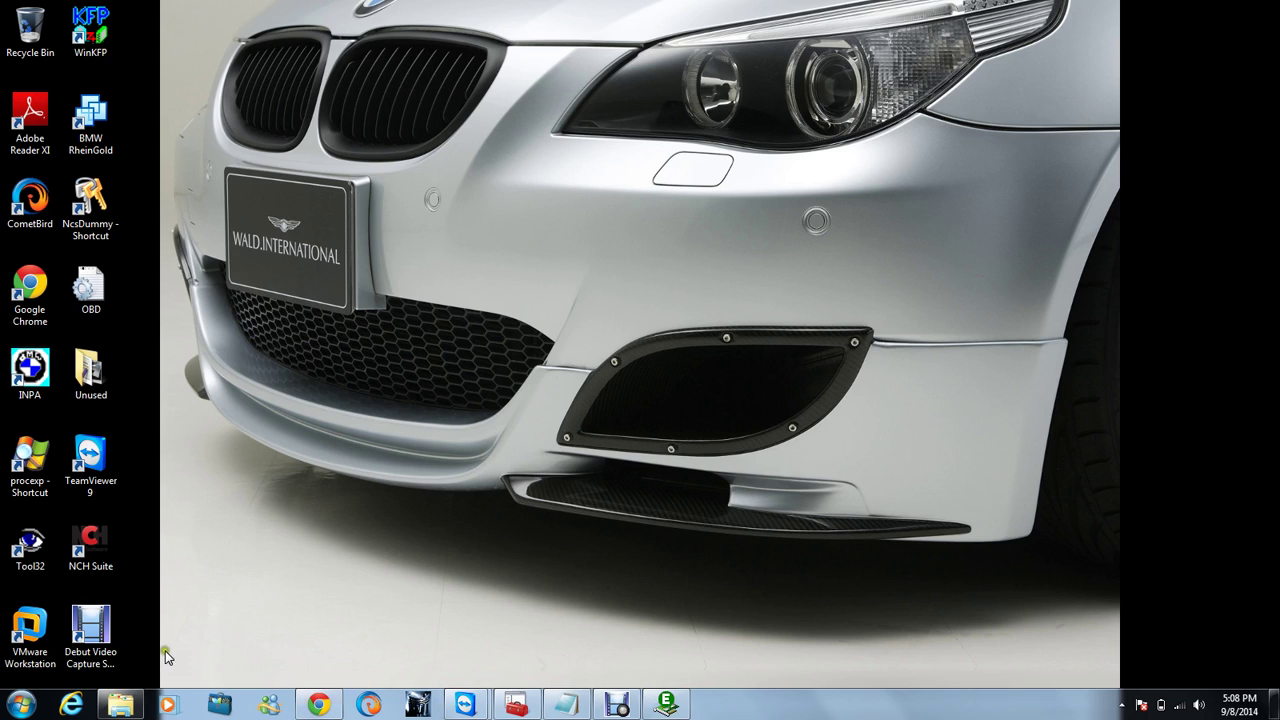
click(121, 705)
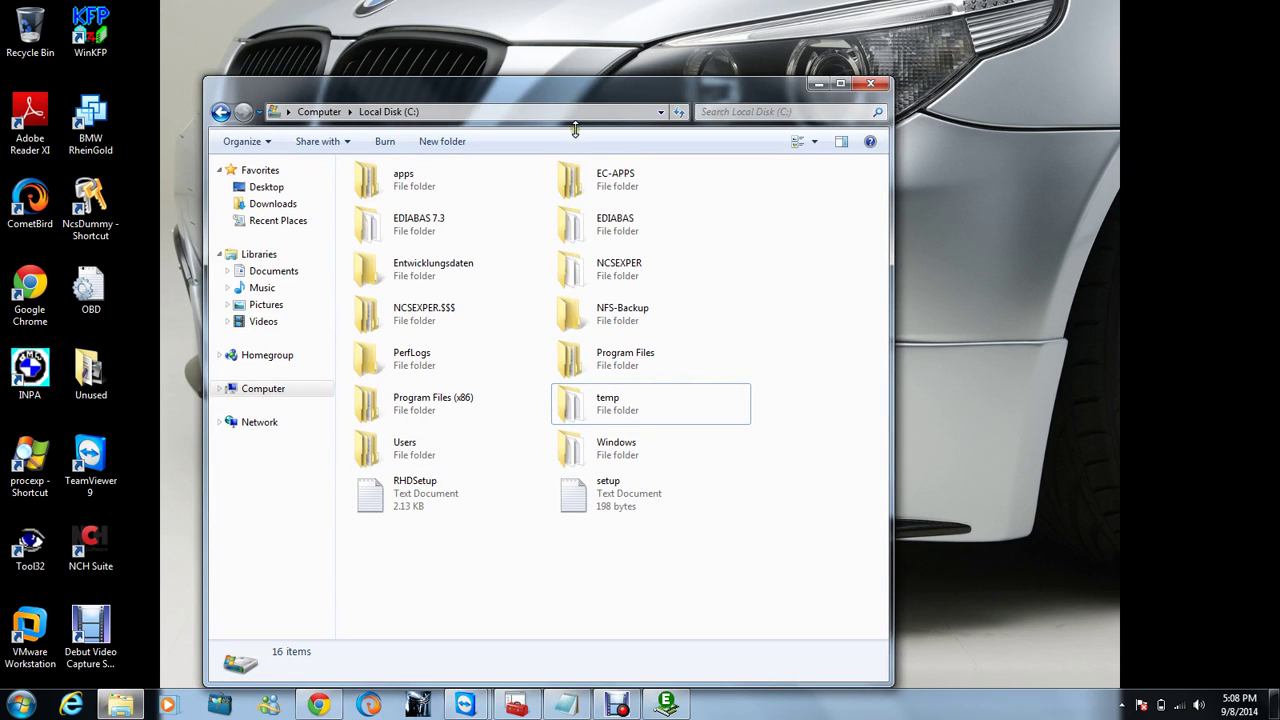
Step: Close the EDIABAS server window from its taskbar icon
click(617, 233)
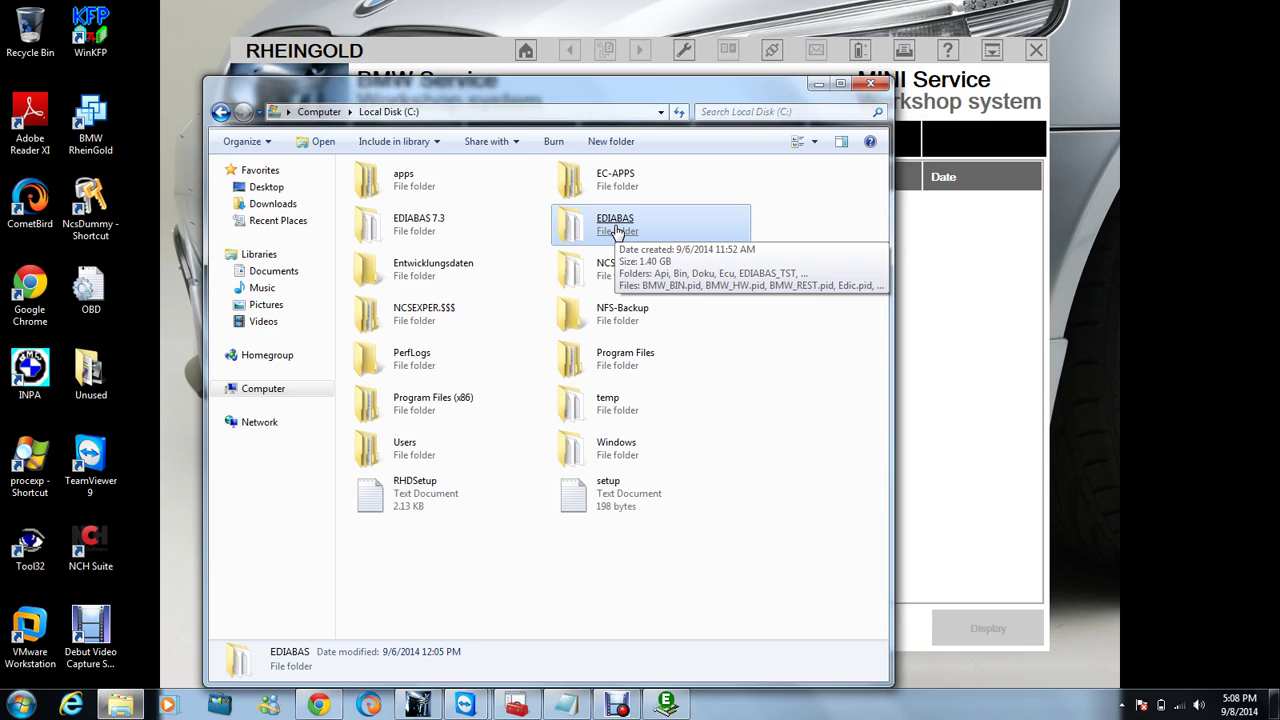
right_click(666, 705)
click(645, 665)
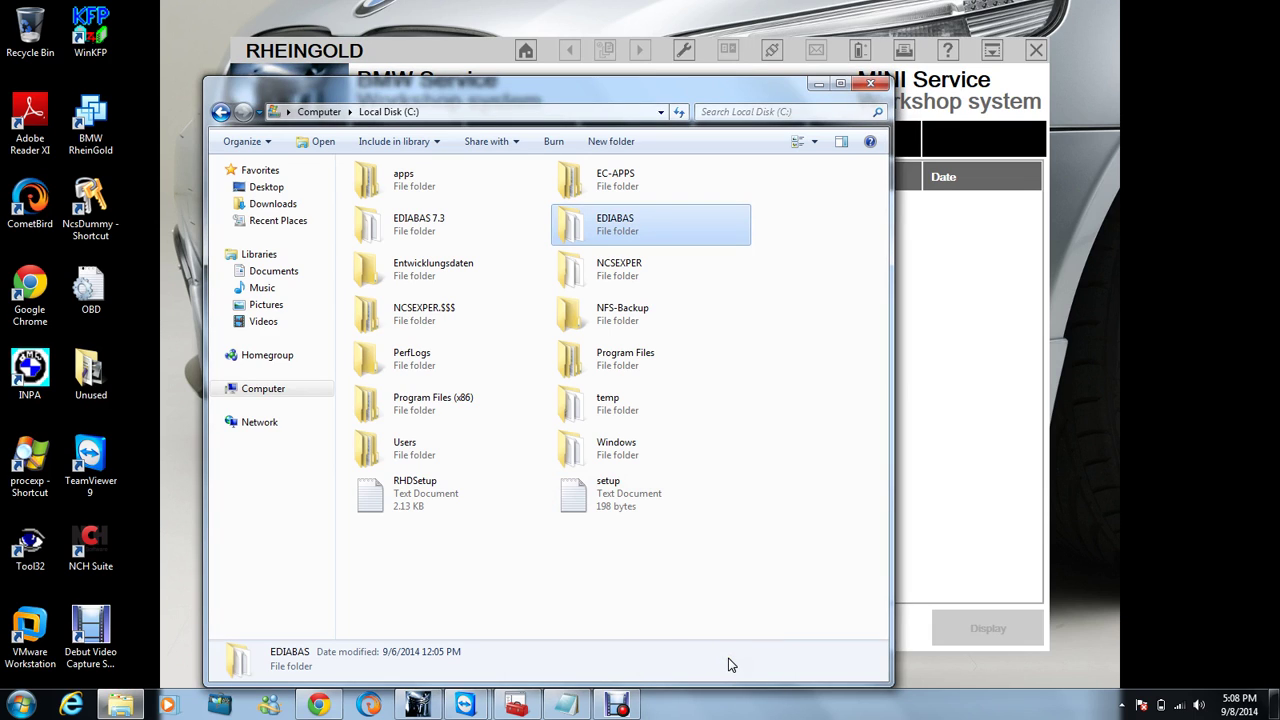
Step: Clear the folder selection and minimize the drive window to reveal Rheingold loading
click(637, 628)
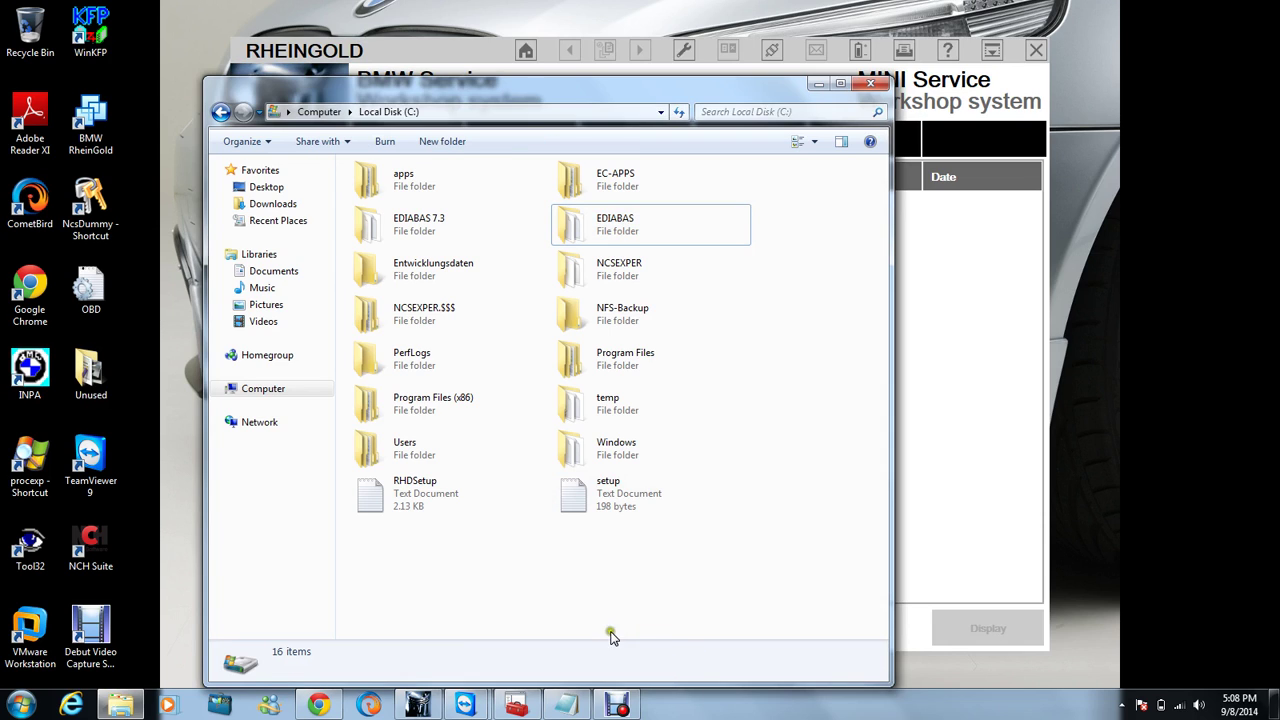
click(540, 608)
click(817, 88)
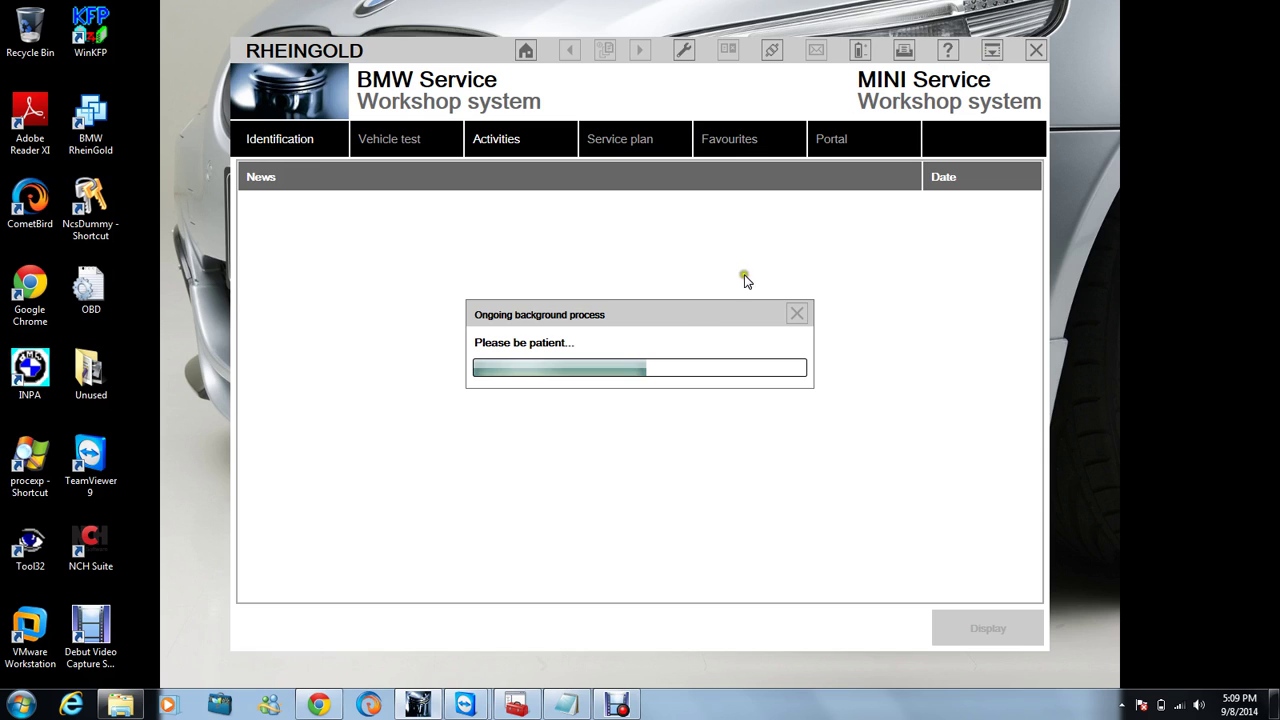
click(121, 706)
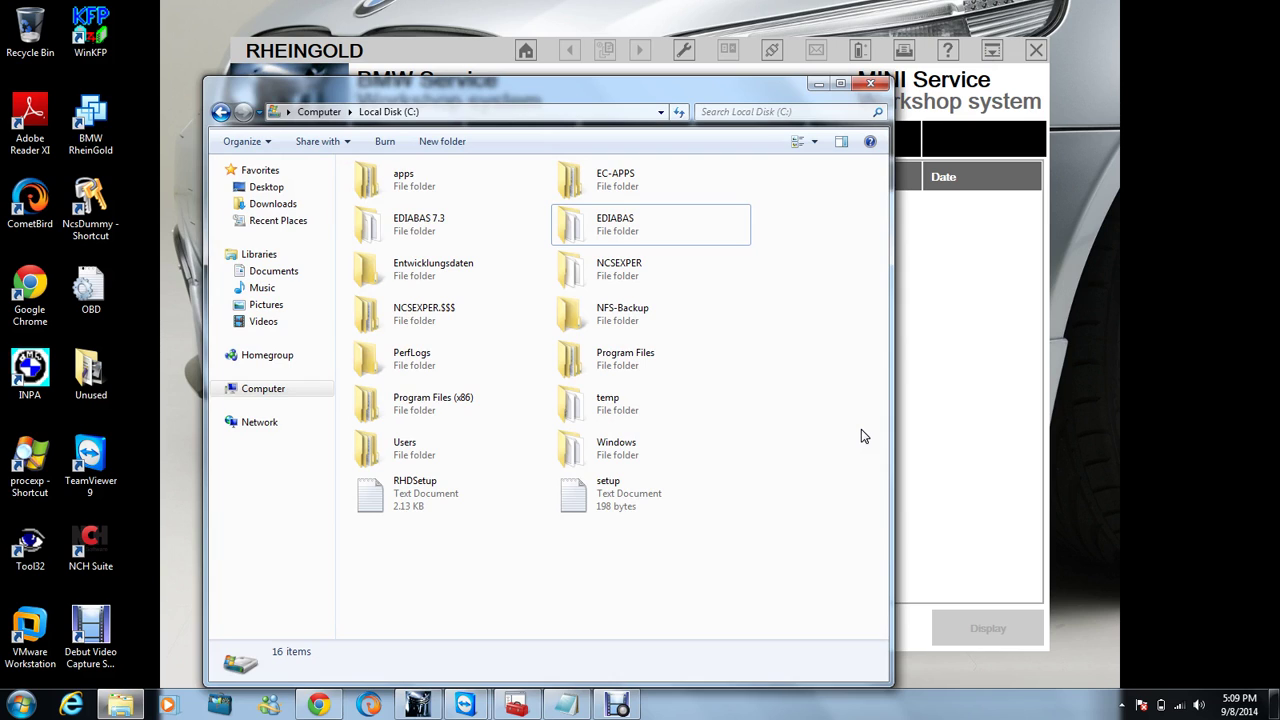
click(415, 224)
right_click(415, 224)
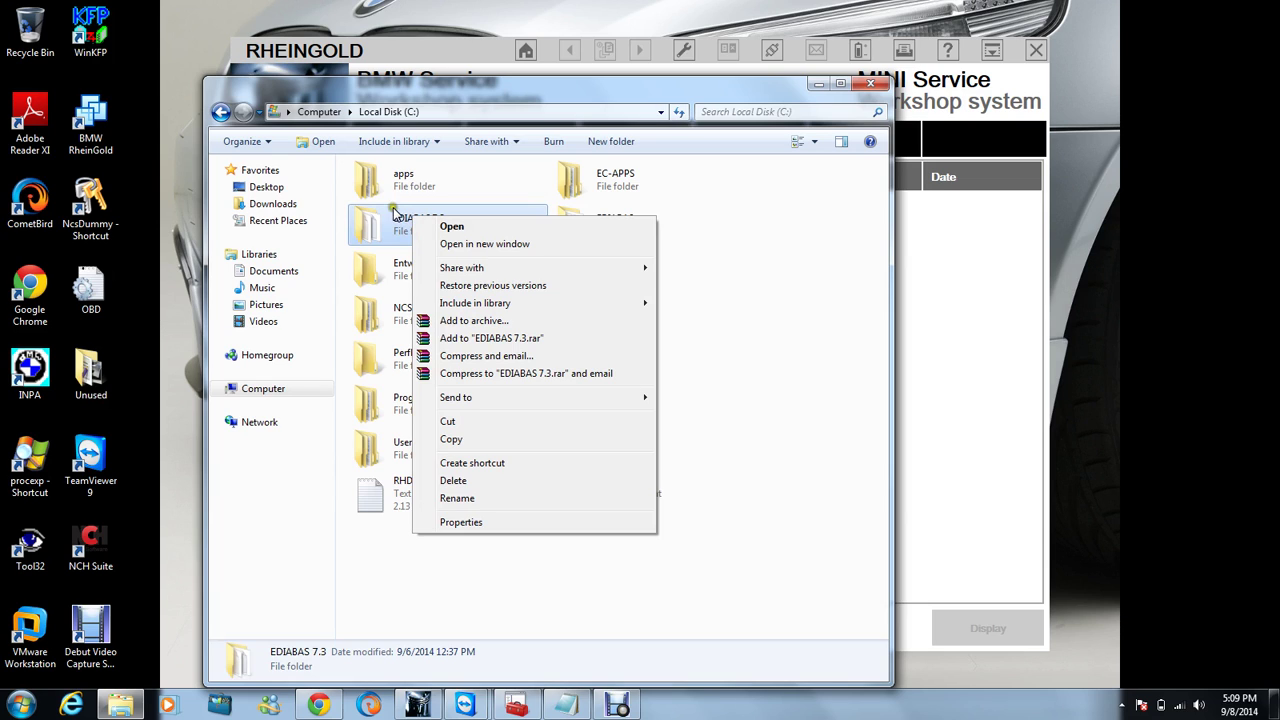
click(145, 575)
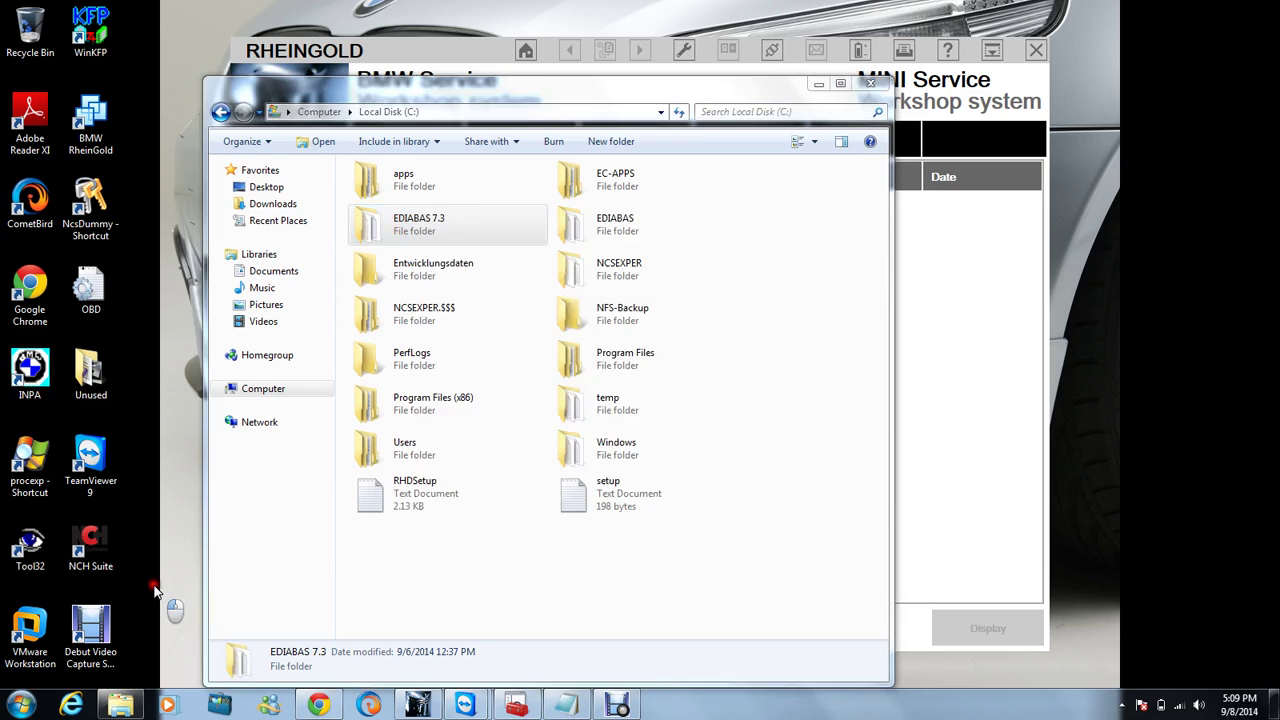
key(F4)
key(XF86MonBrightnessDown)
key(XF86MonBrightnessDown)
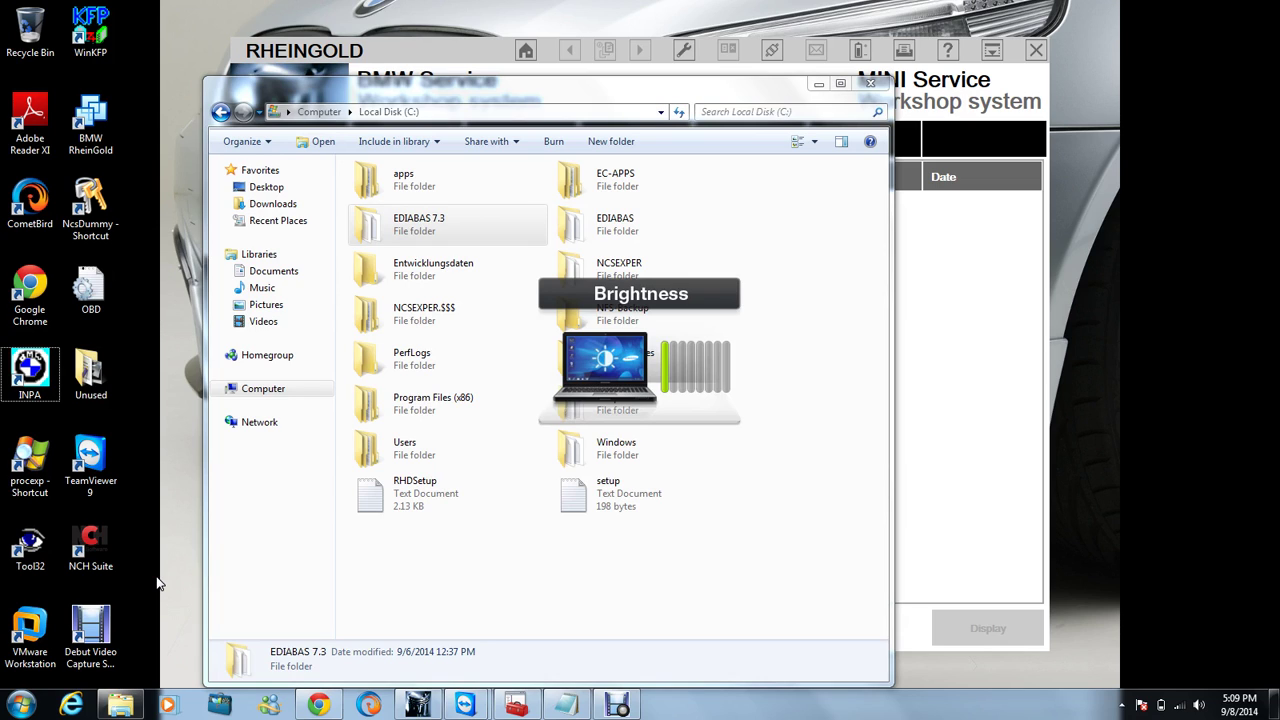
key(XF86MonBrightnessUp)
key(XF86MonBrightnessUp)
key(XF86MonBrightnessUp)
key(XF86MonBrightnessUp)
key(XF86MonBrightnessUp)
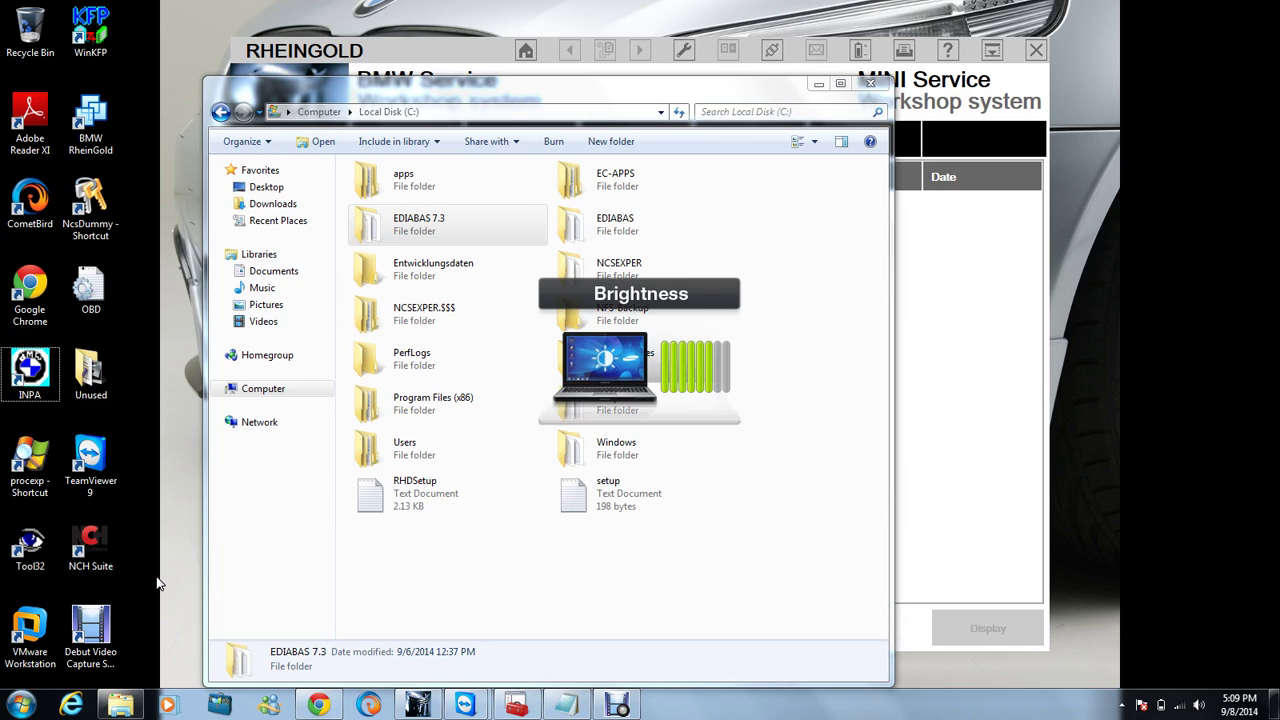
key(XF86MonBrightnessUp)
key(XF86MonBrightnessUp)
right_click(436, 228)
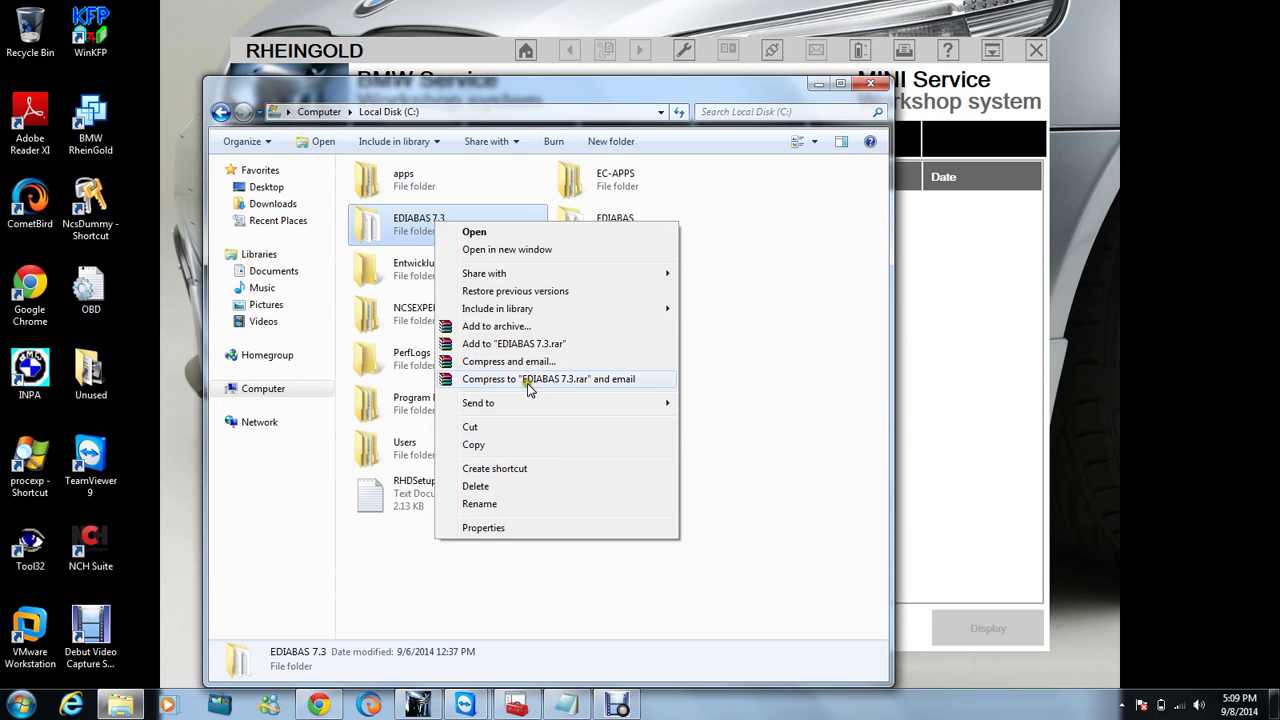
click(486, 529)
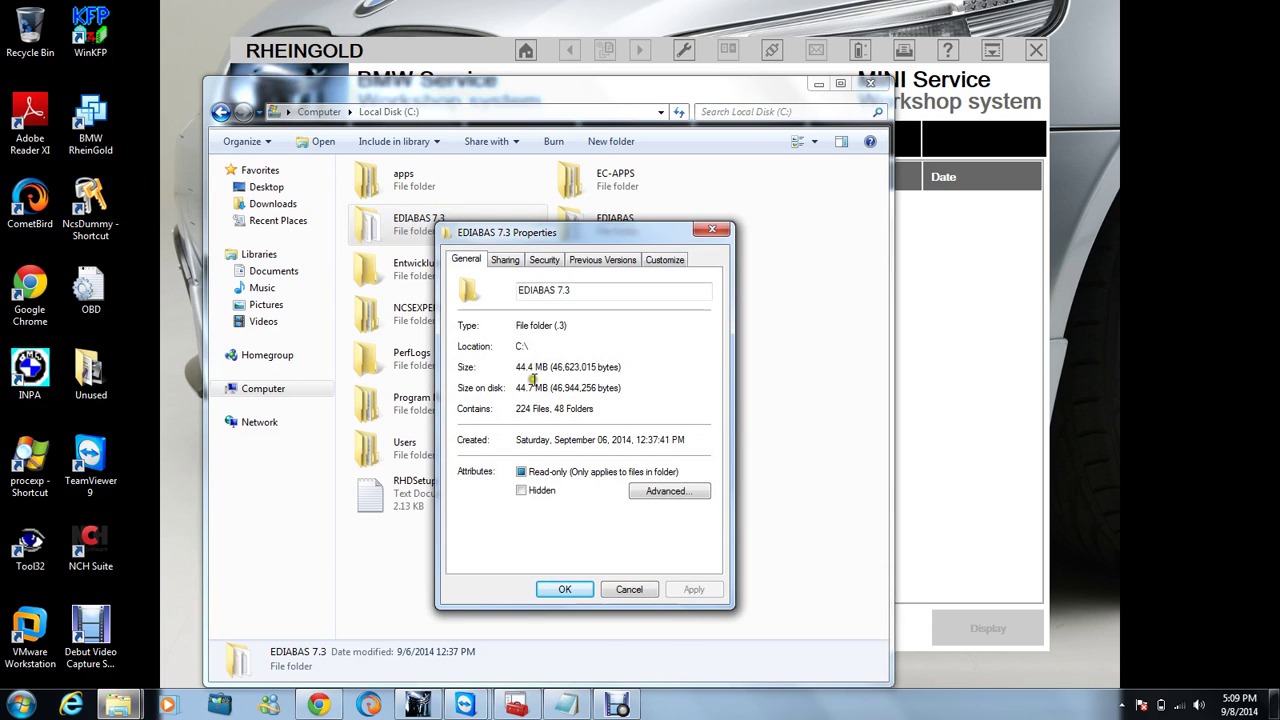
click(568, 590)
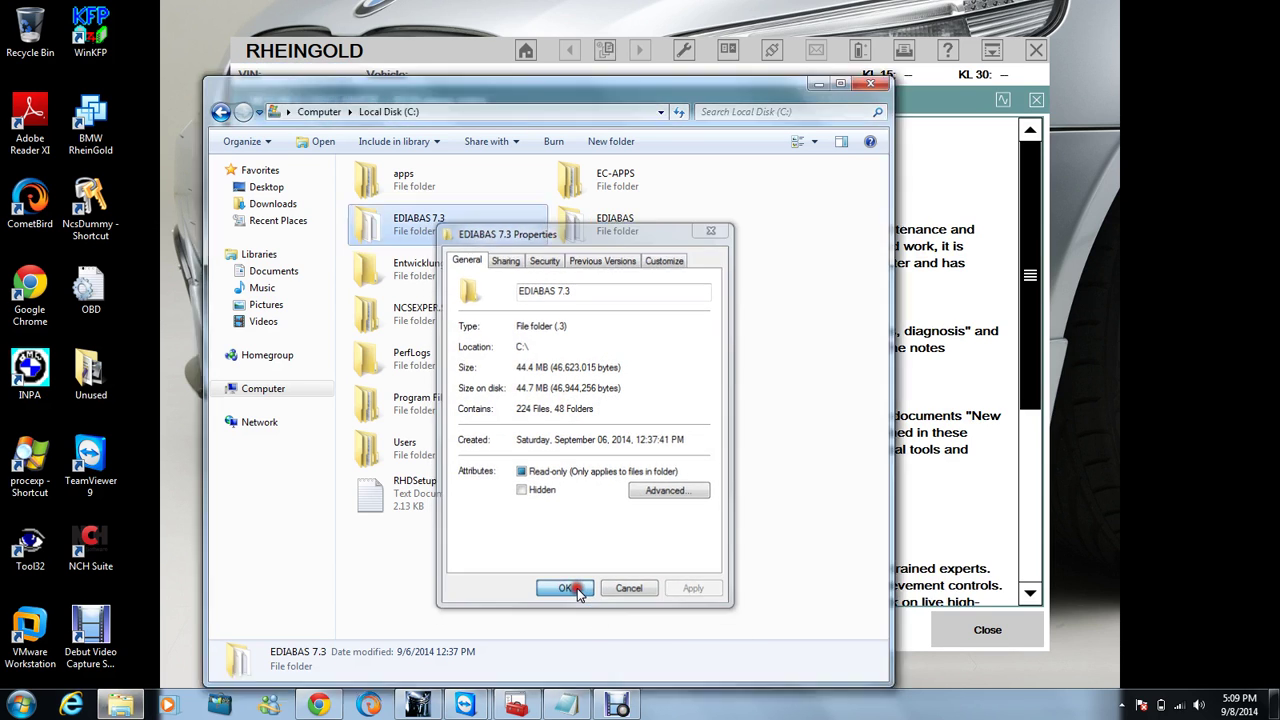
click(516, 195)
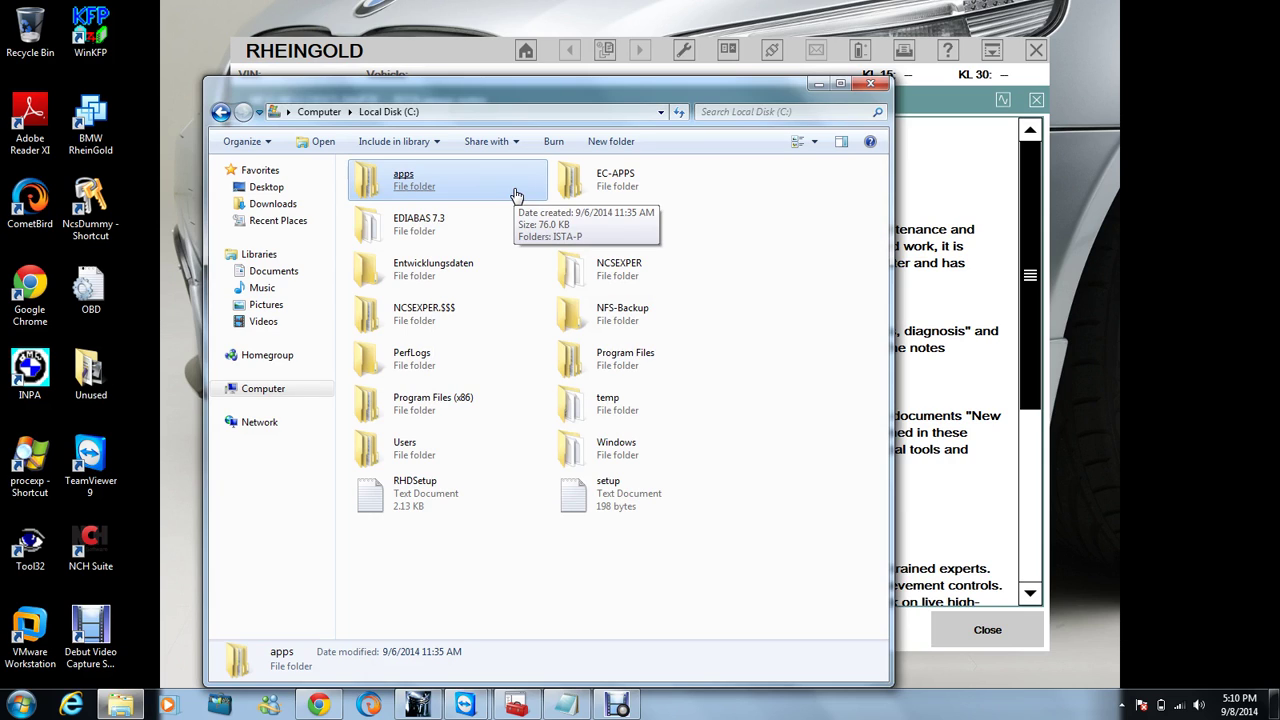
Step: Start renaming EDIABAS 7.3, open it instead, then return to Local Disk (C:)
click(433, 229)
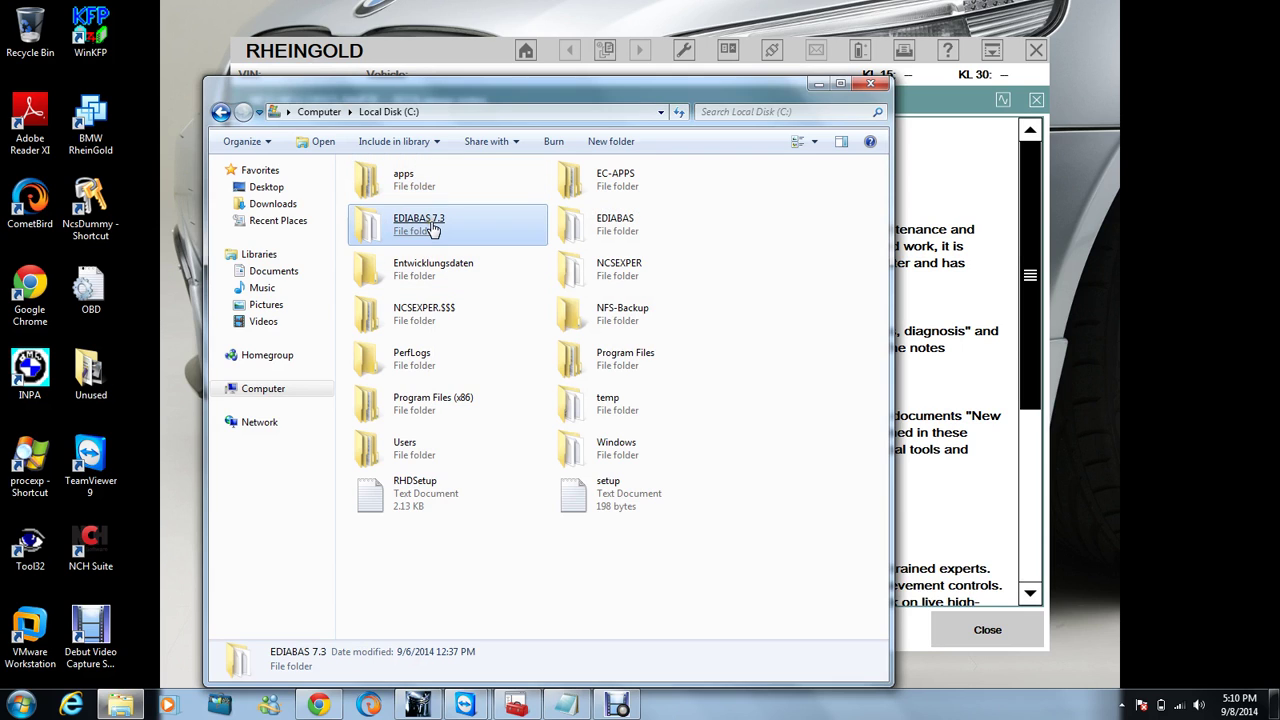
right_click(433, 228)
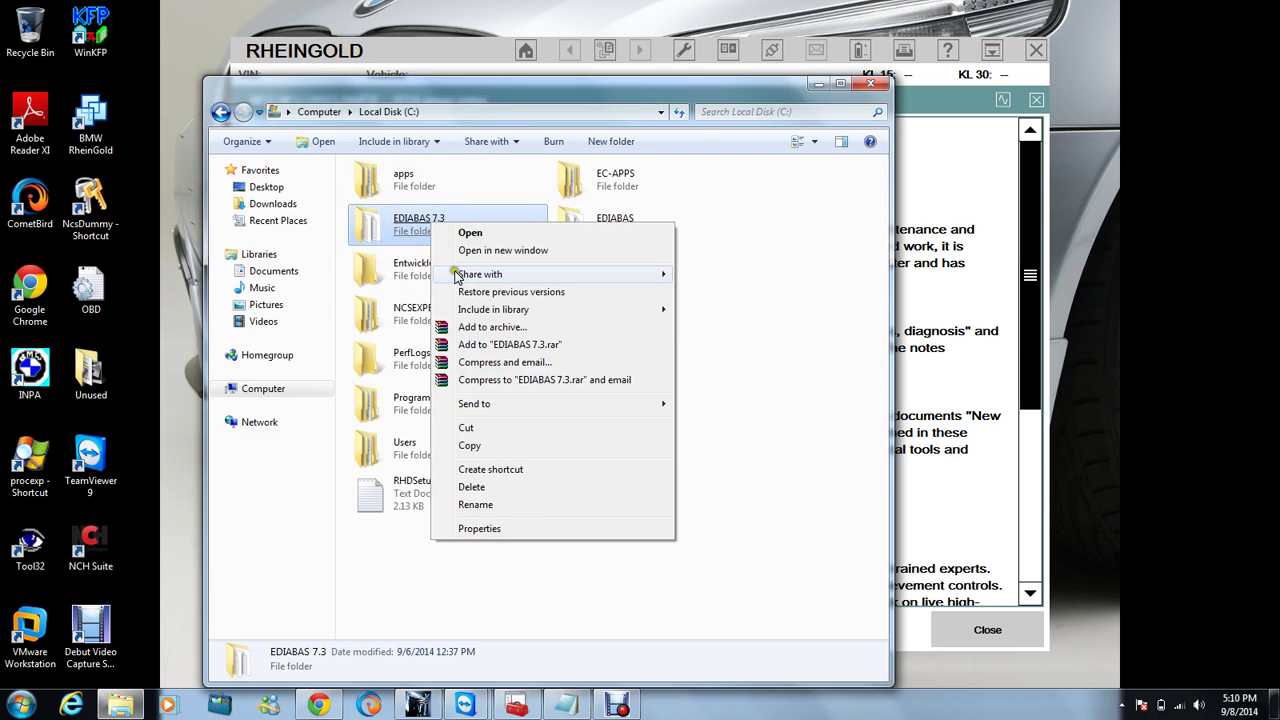
click(477, 504)
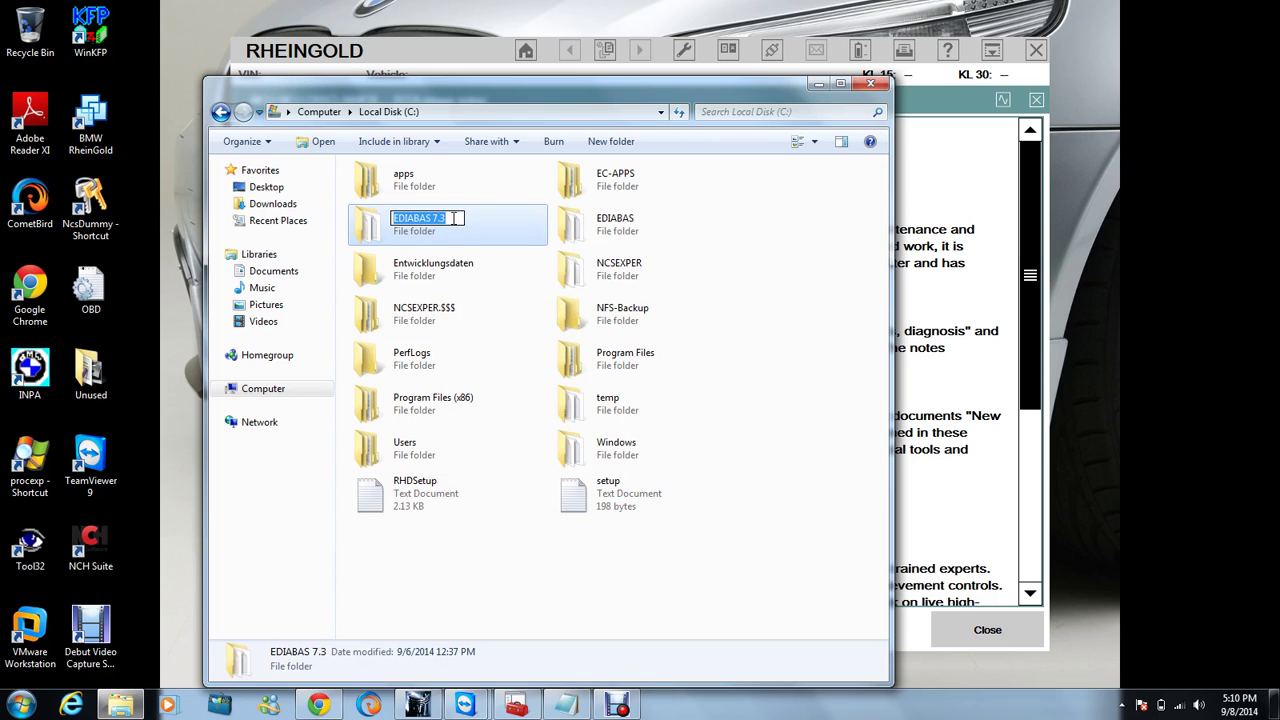
double_click(510, 232)
click(510, 226)
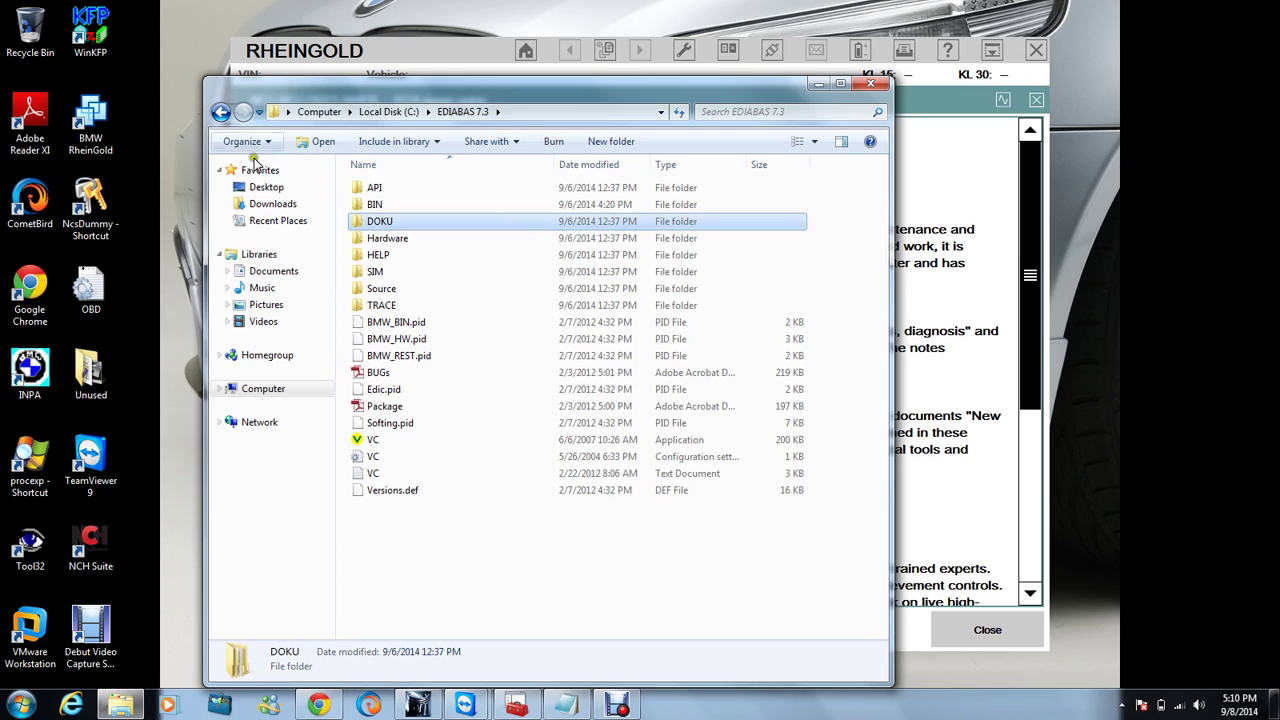
click(220, 113)
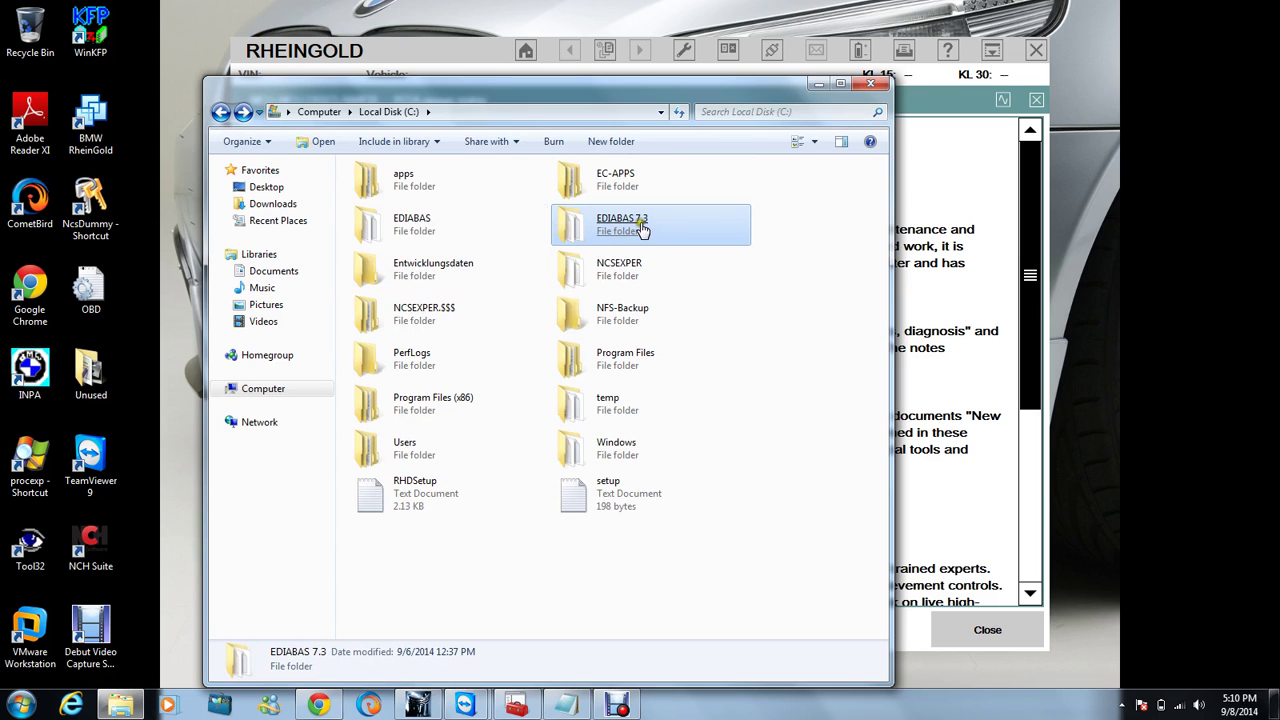
Step: Rename the EDIABAS folder by appending '7.0 inpa', then open the EDIABAS 7.3 folder
click(401, 225)
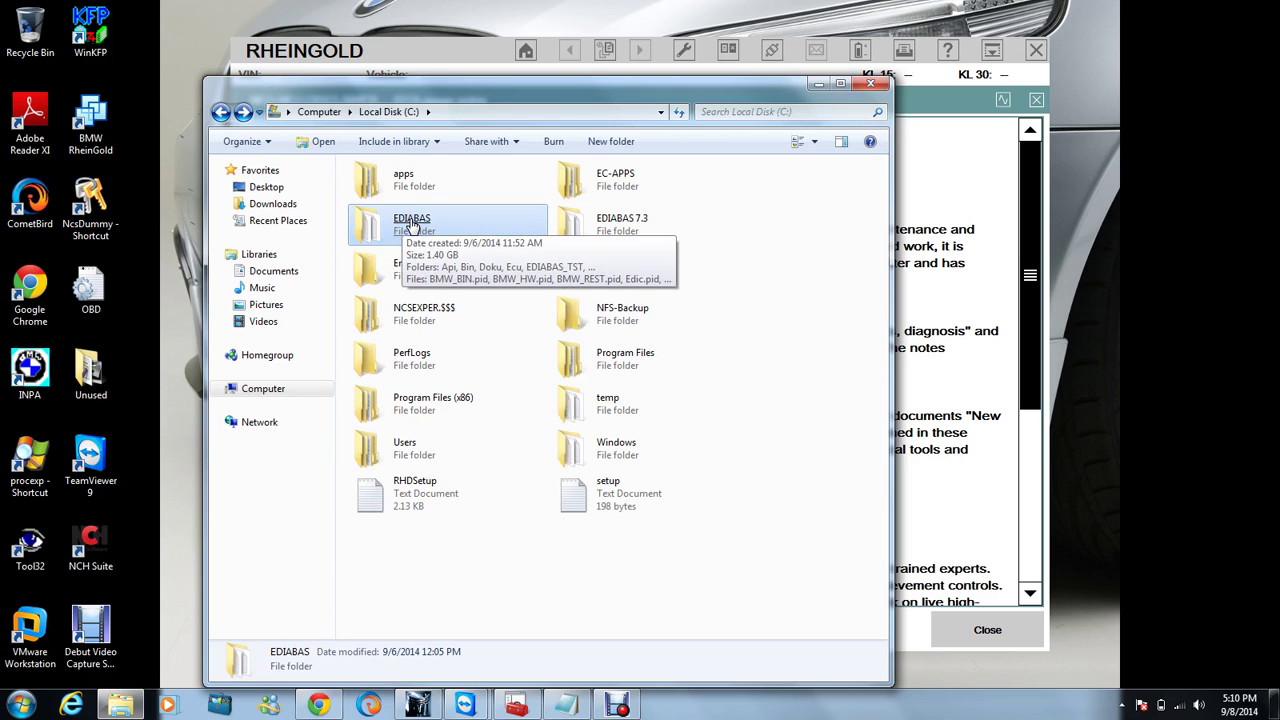
right_click(412, 225)
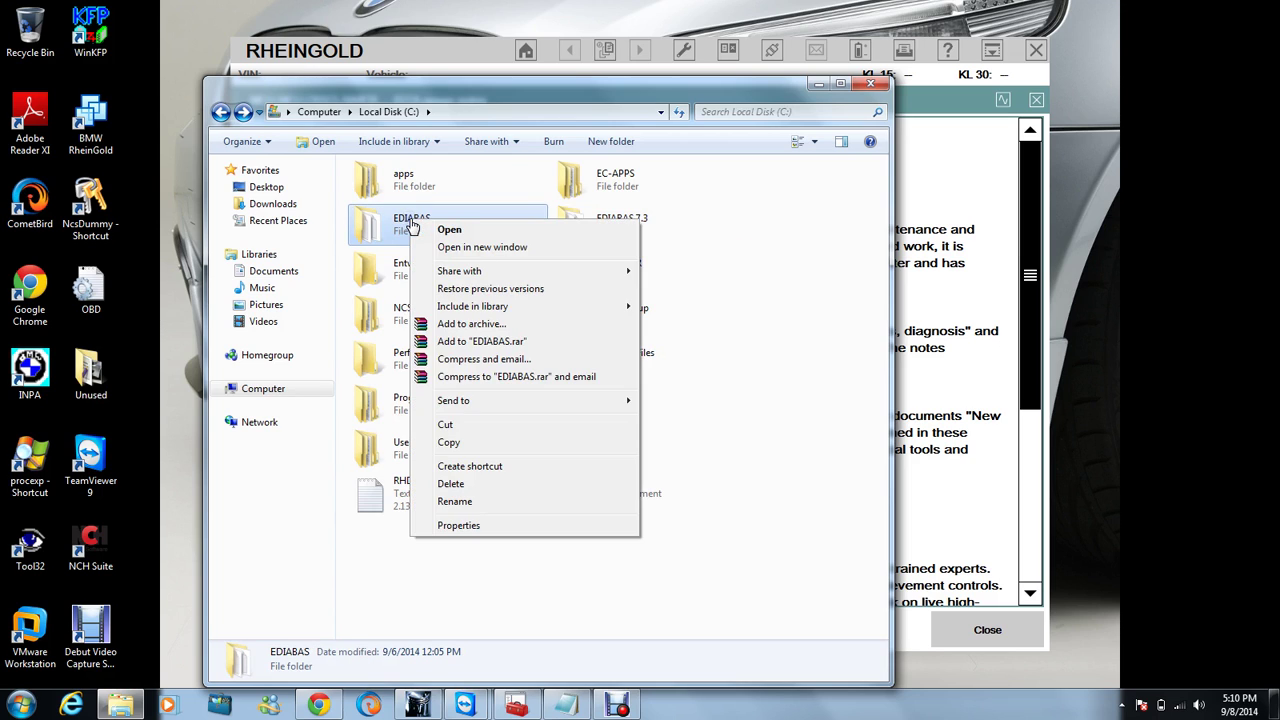
click(455, 501)
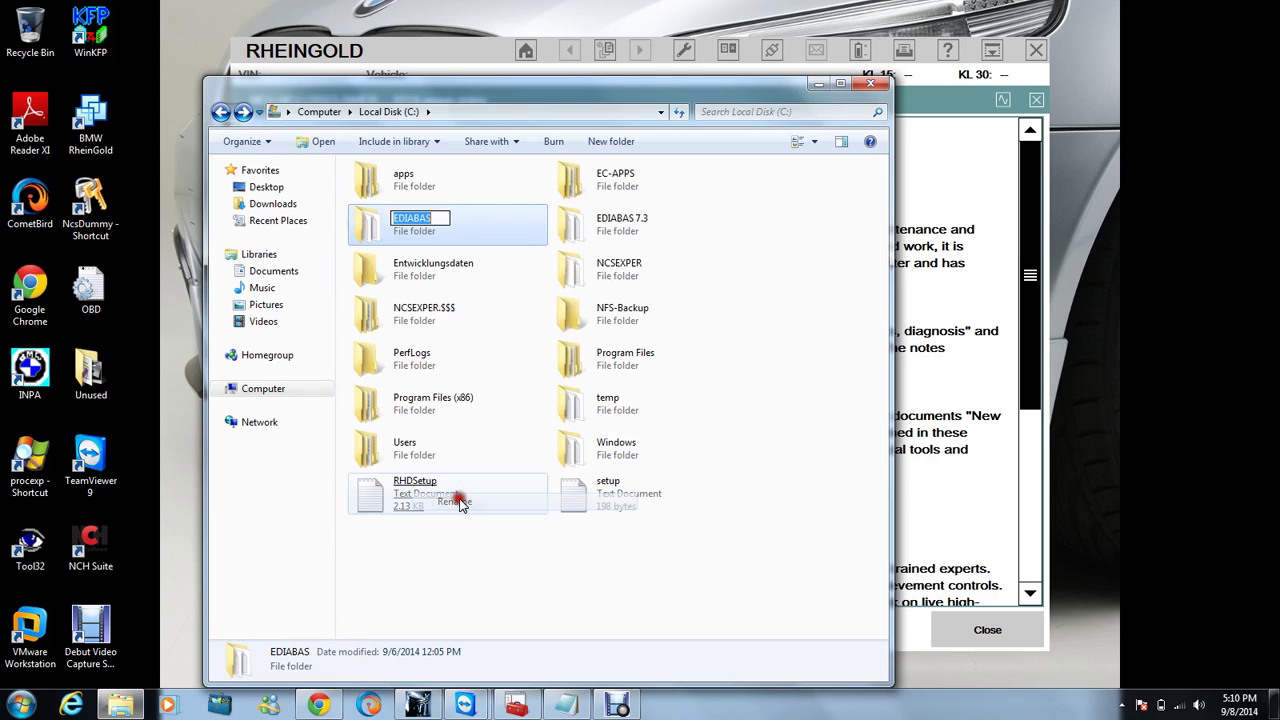
click(446, 220)
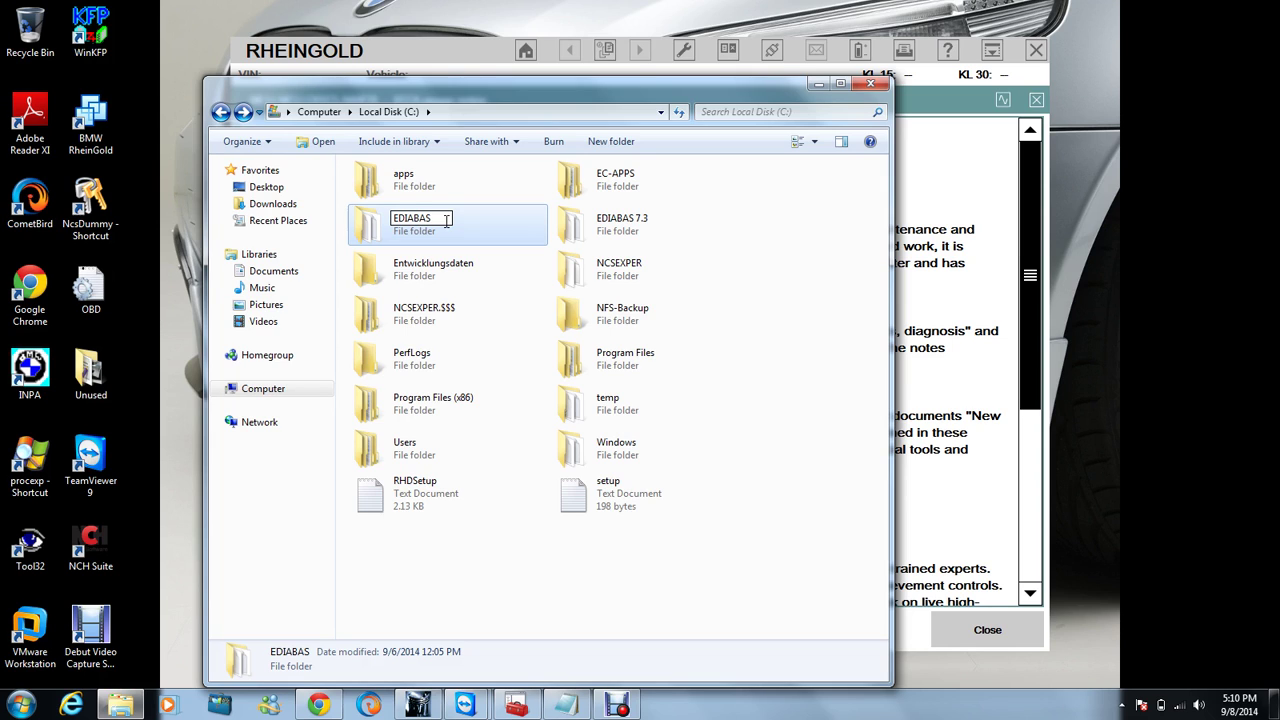
text(7)
text(.0)
text( inpa)
double_click(610, 222)
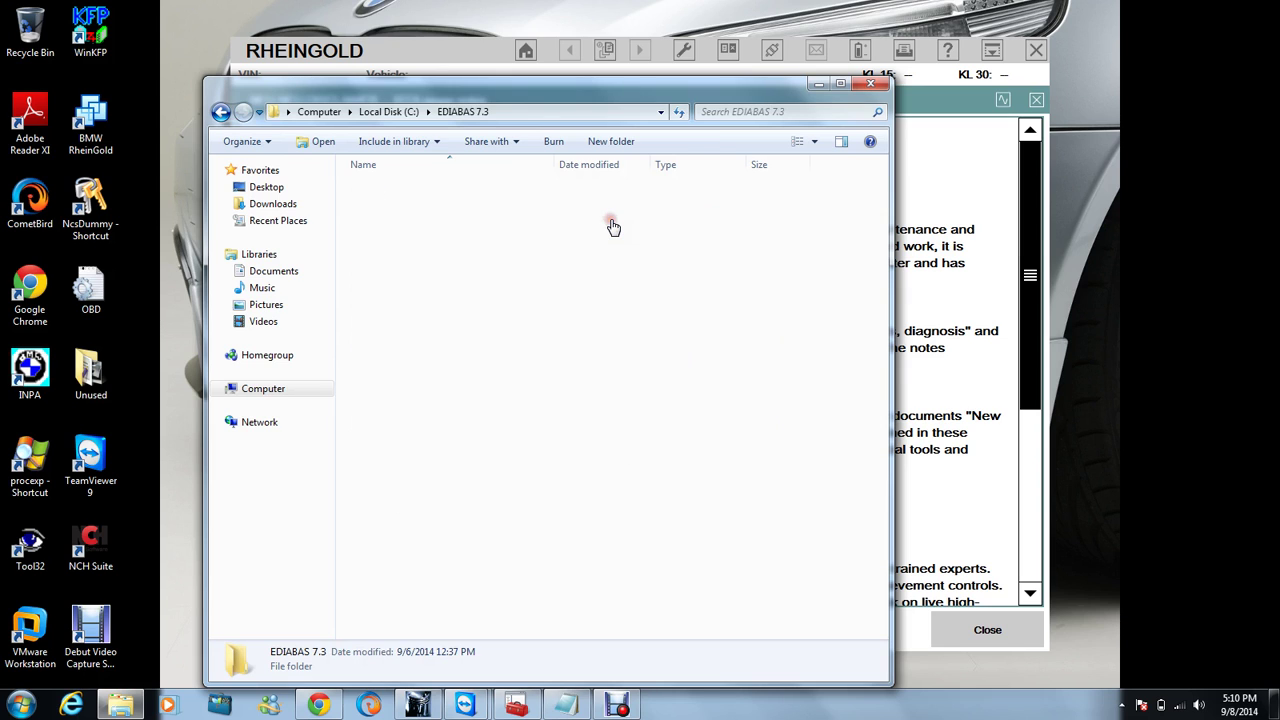
click(613, 227)
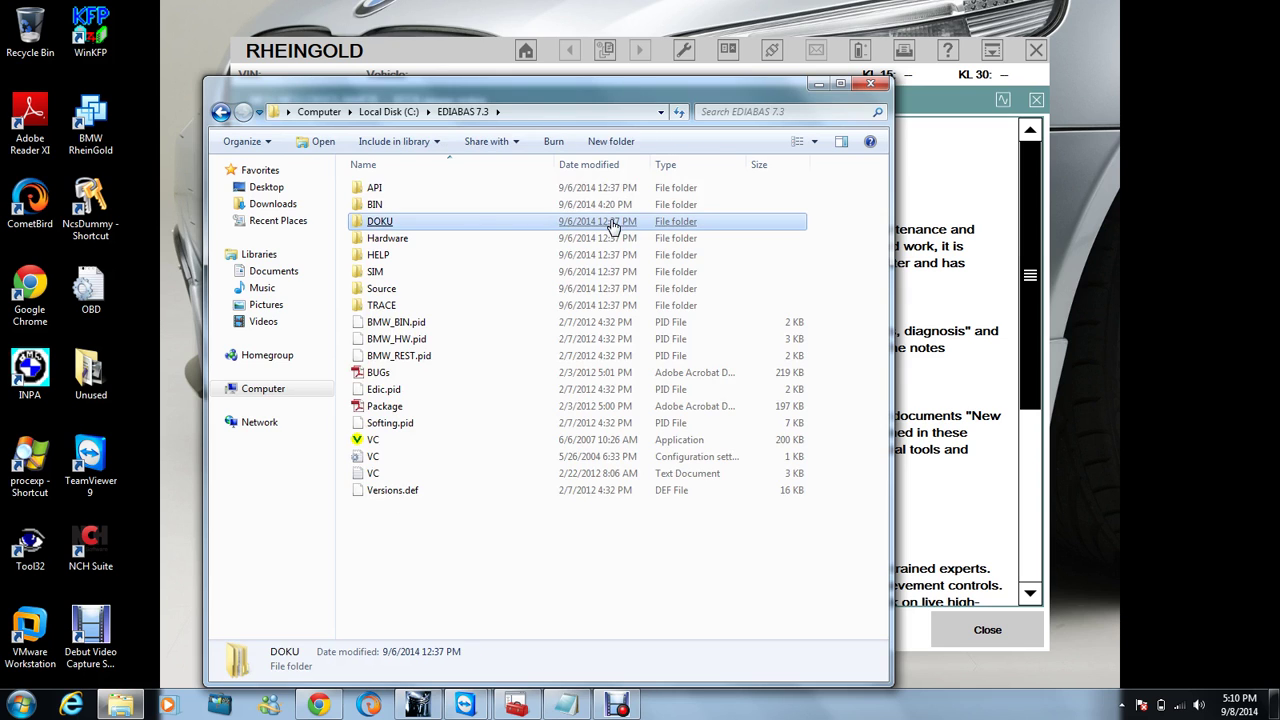
Step: Back on Local Disk (C:), remove ' 7.3' so the EDIABAS 7.3 folder becomes 'EDIABAS'
click(222, 112)
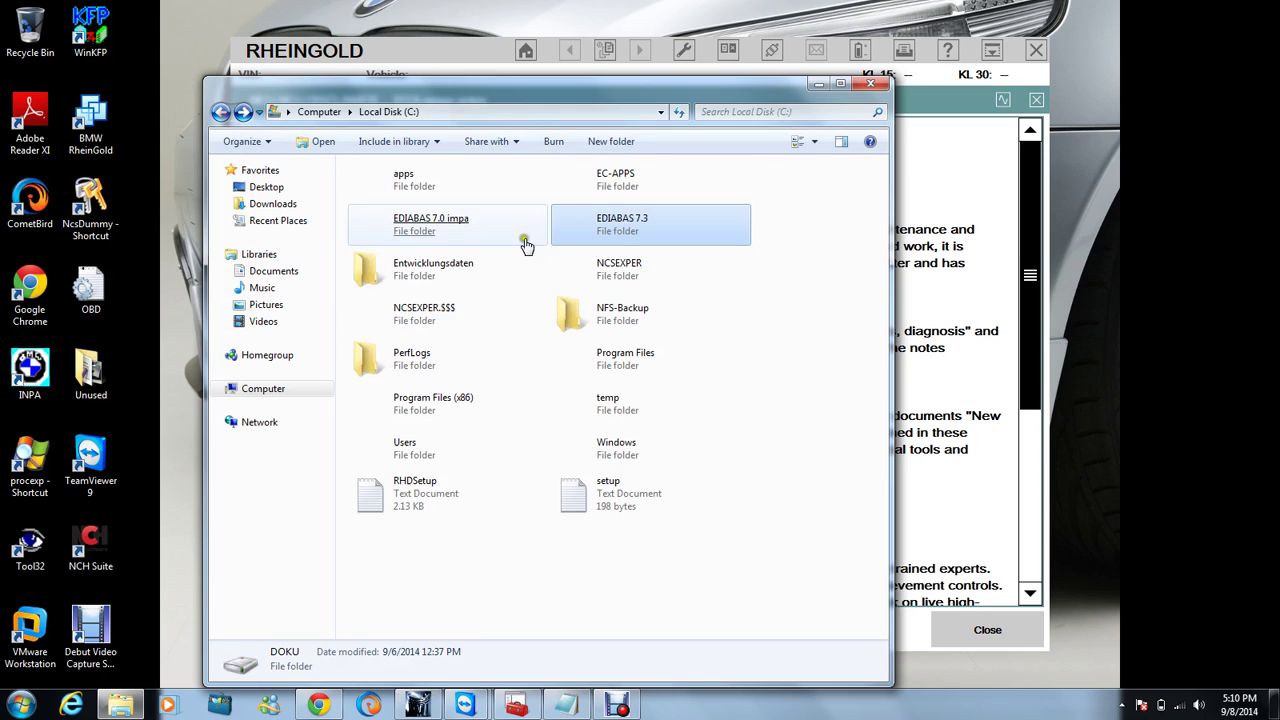
right_click(632, 230)
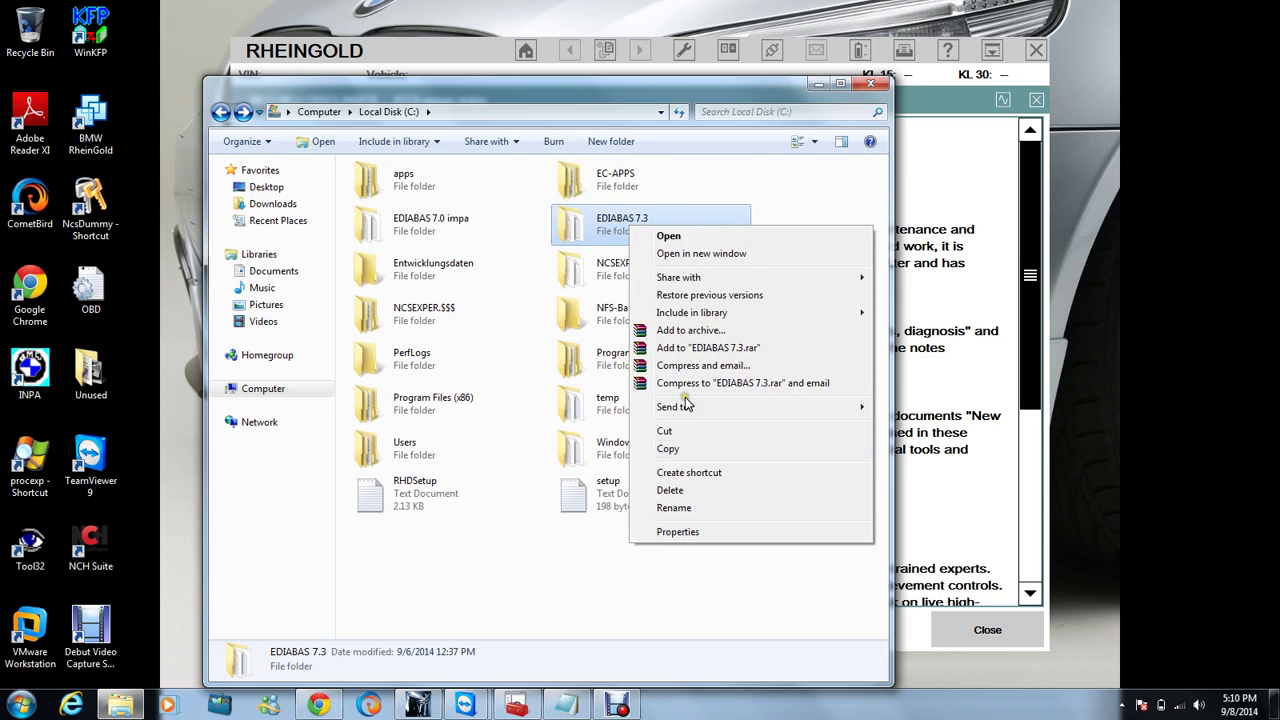
click(677, 508)
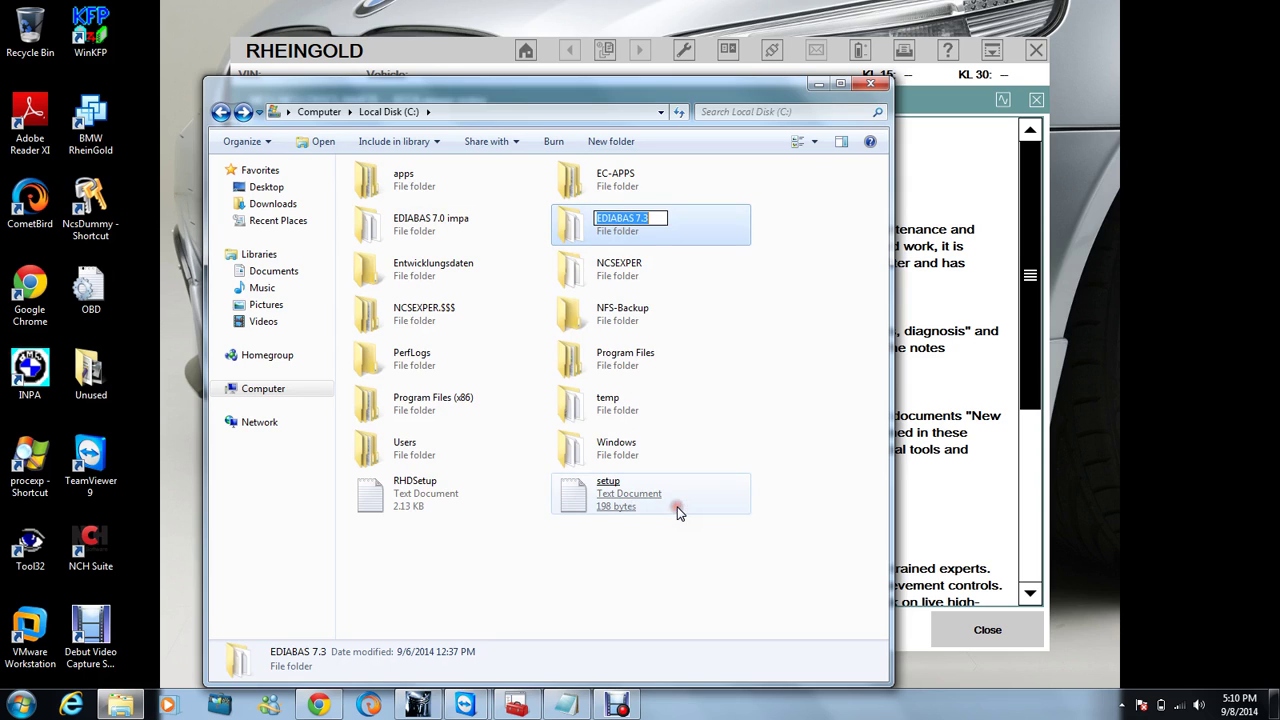
click(656, 219)
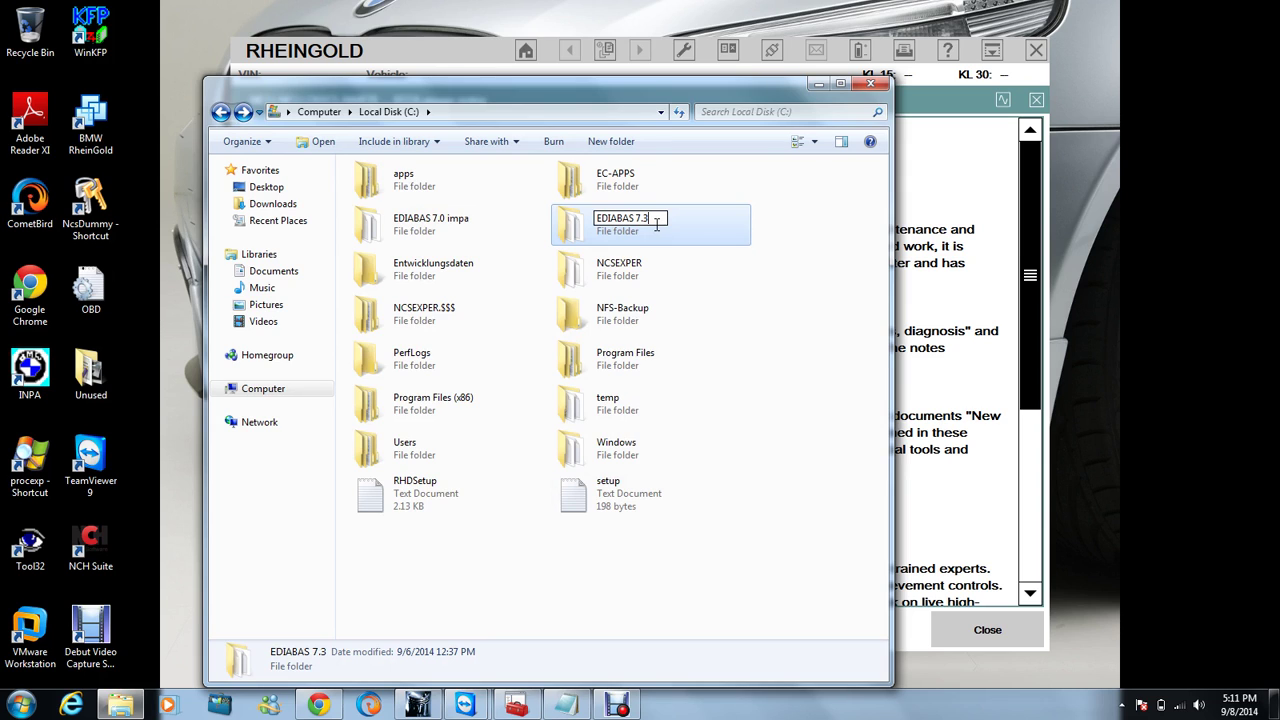
key(BackSpace)
key(BackSpace)
key(BackSpace)
click(417, 588)
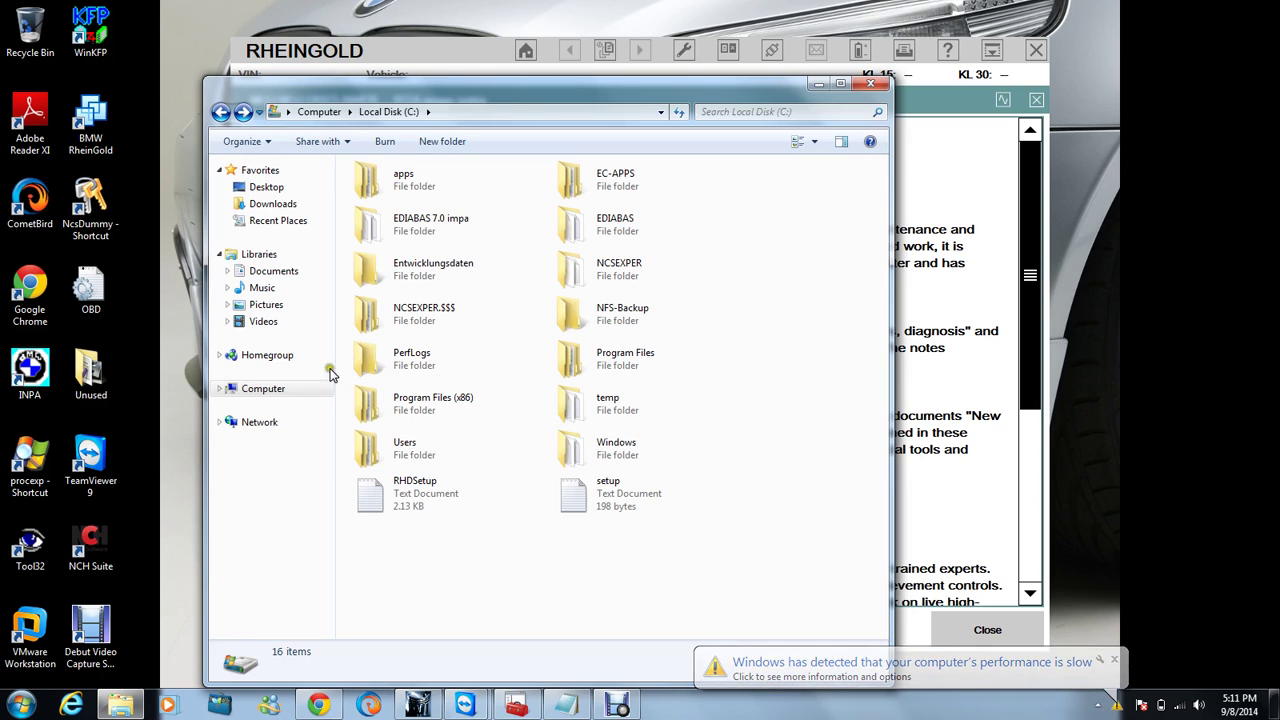
Step: In Device Manager, open the properties of USB Serial Port (COM1) under Ports (COM & LPT)
click(520, 705)
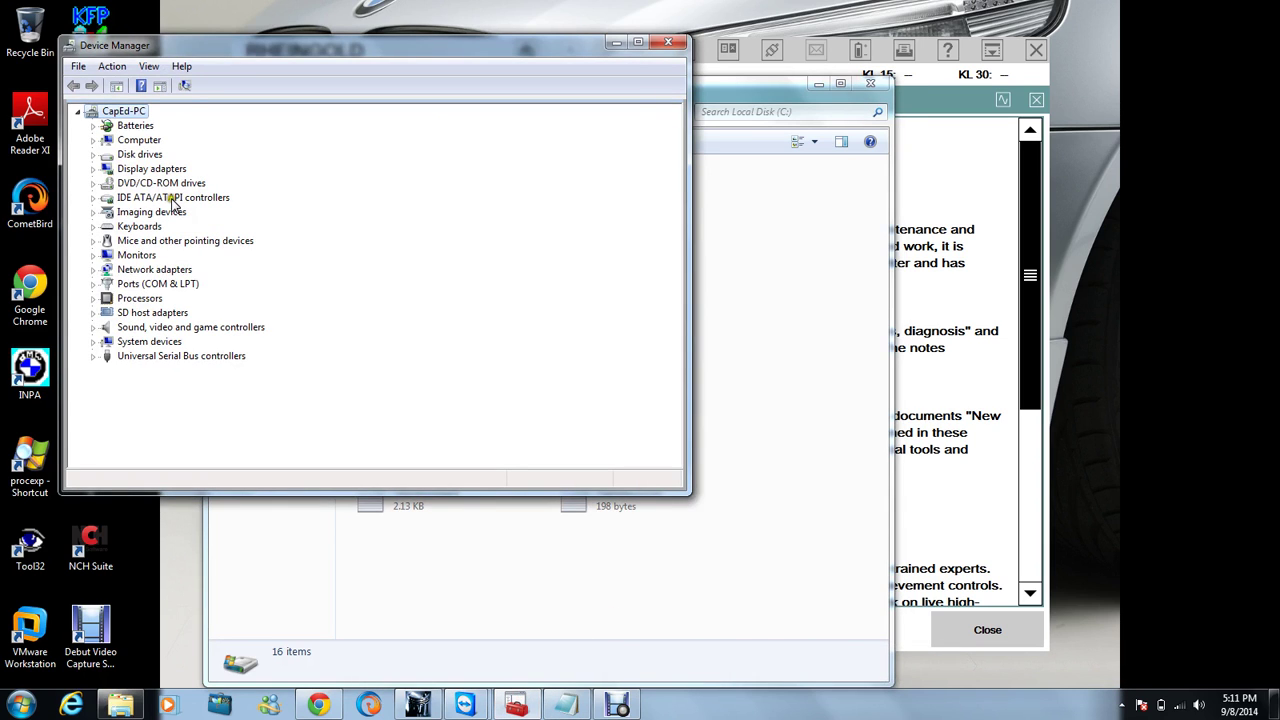
click(131, 285)
double_click(131, 285)
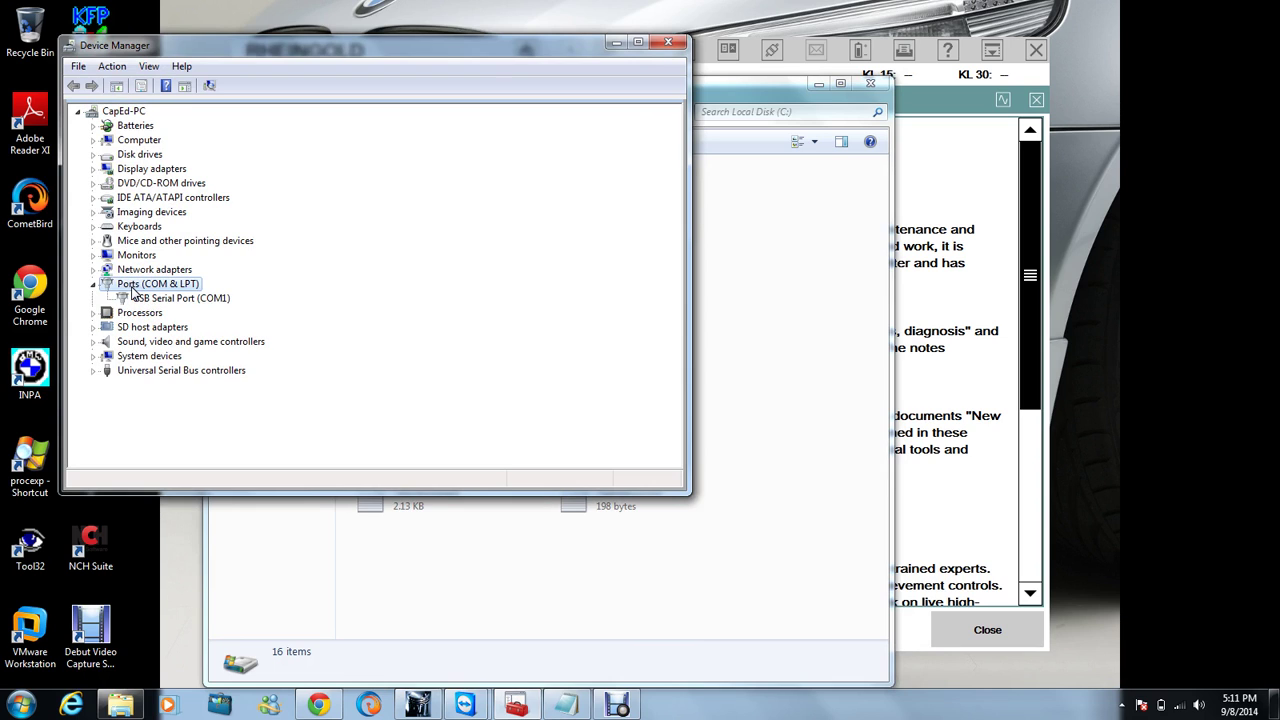
click(156, 300)
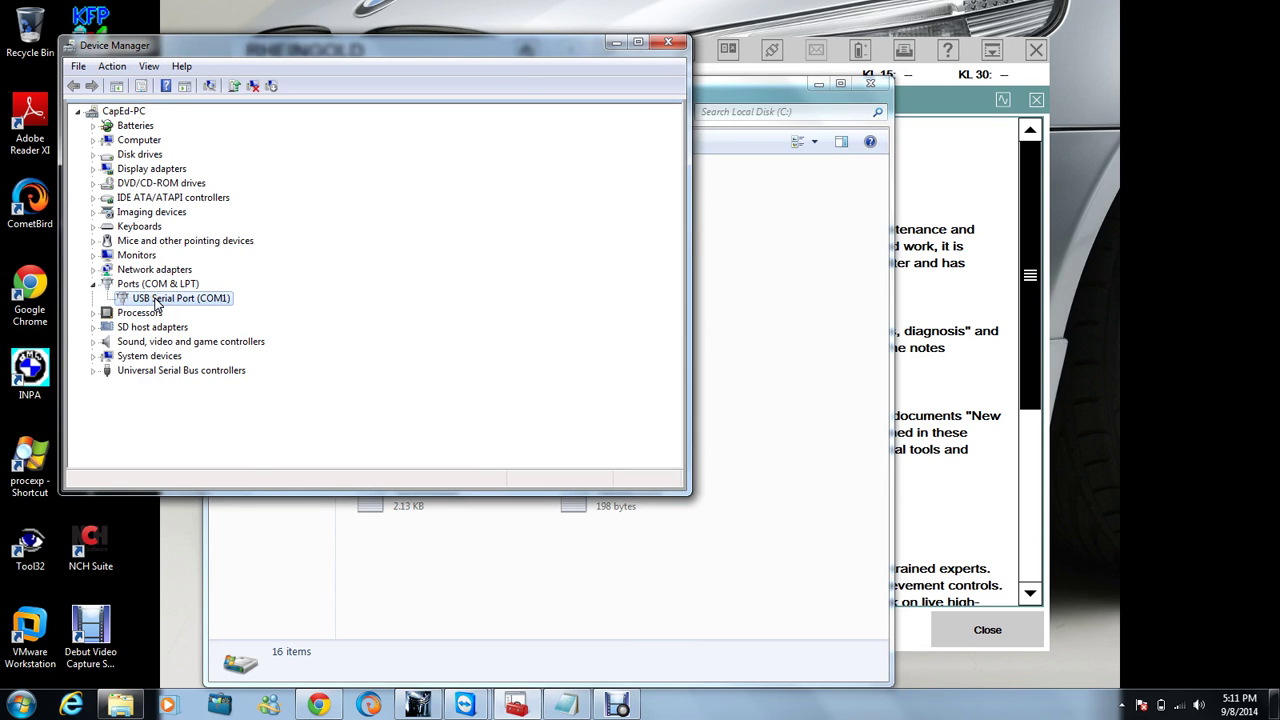
double_click(156, 300)
Step: Set the advanced COM Port Number to COM9, confirm both dialogs, and return to Local Disk (C:)
click(284, 121)
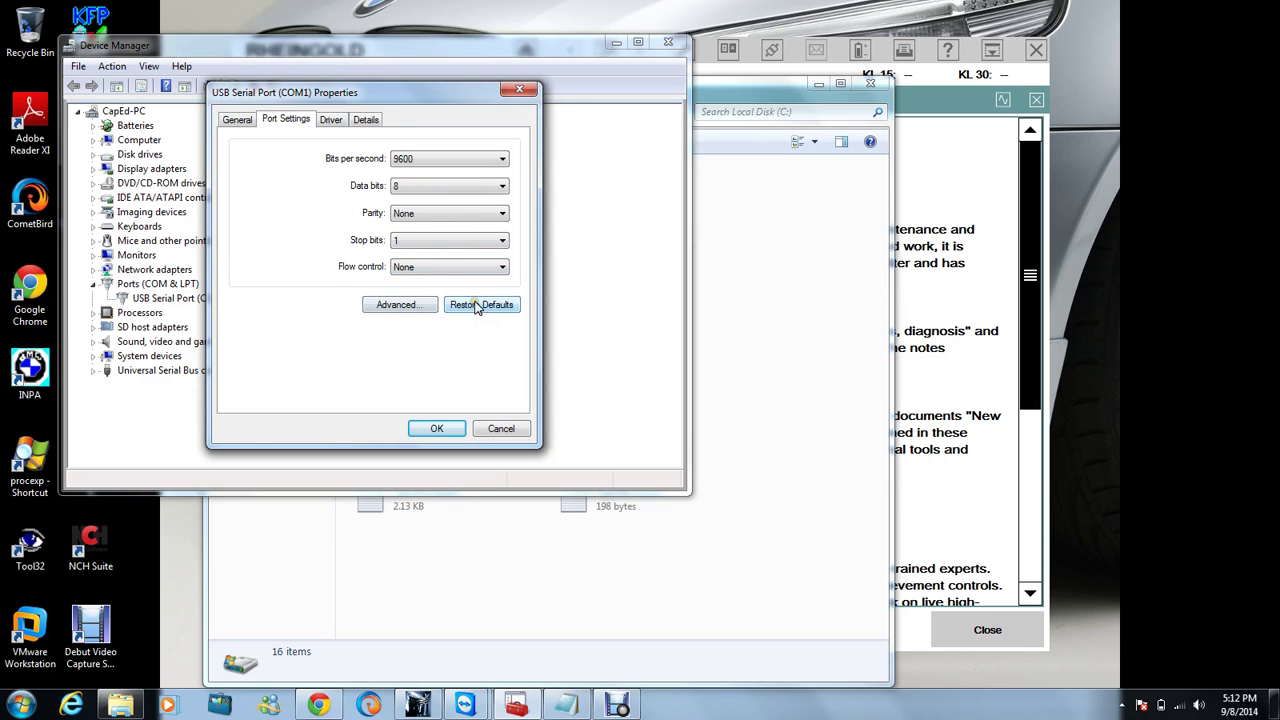
click(296, 162)
click(397, 308)
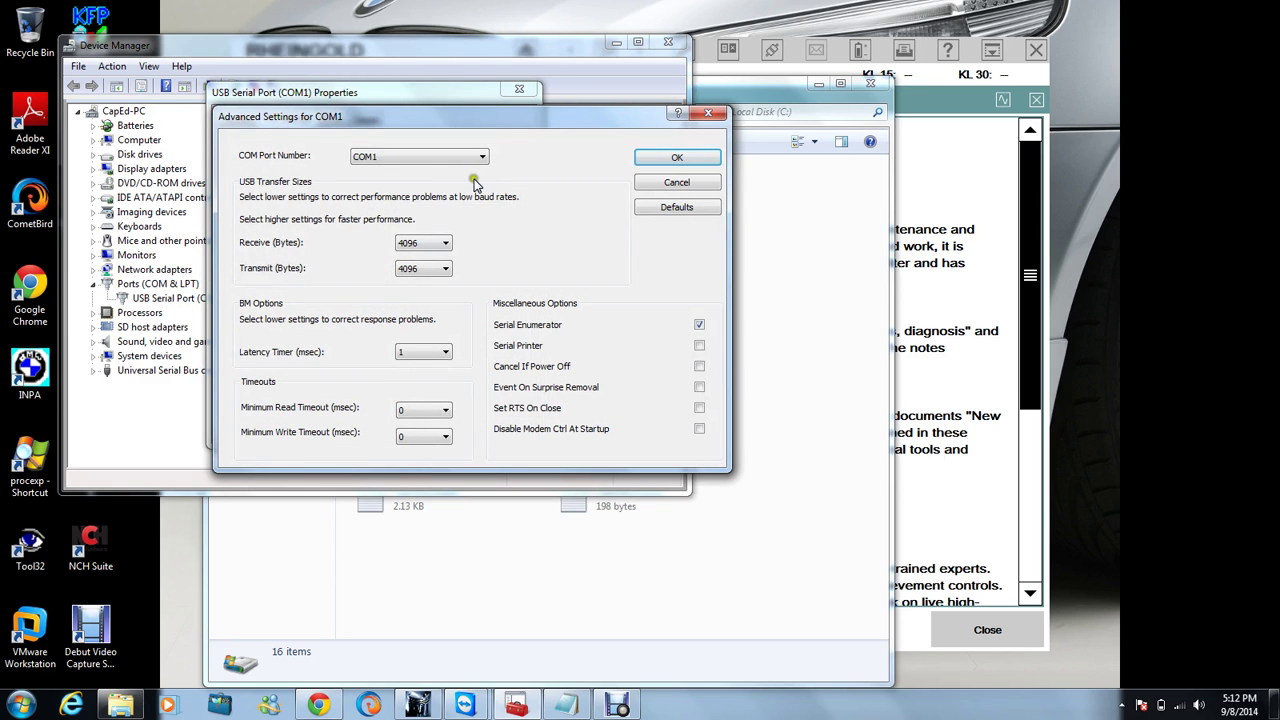
click(480, 157)
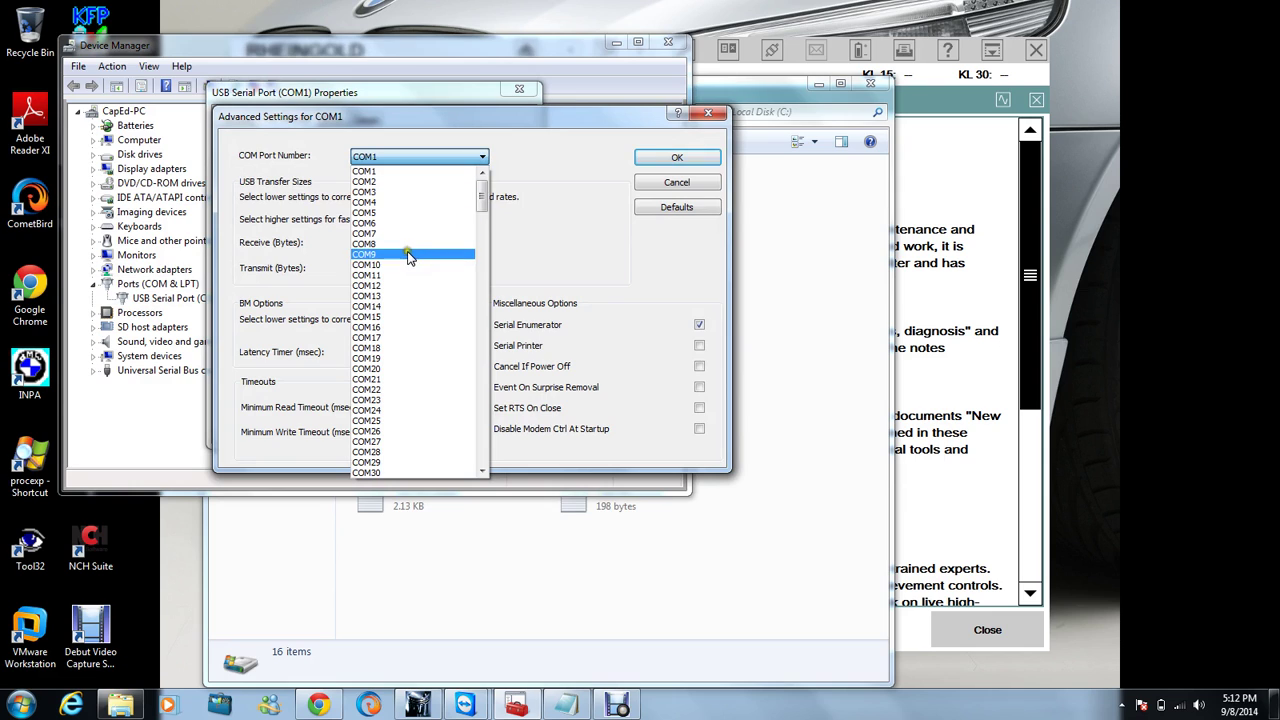
click(405, 254)
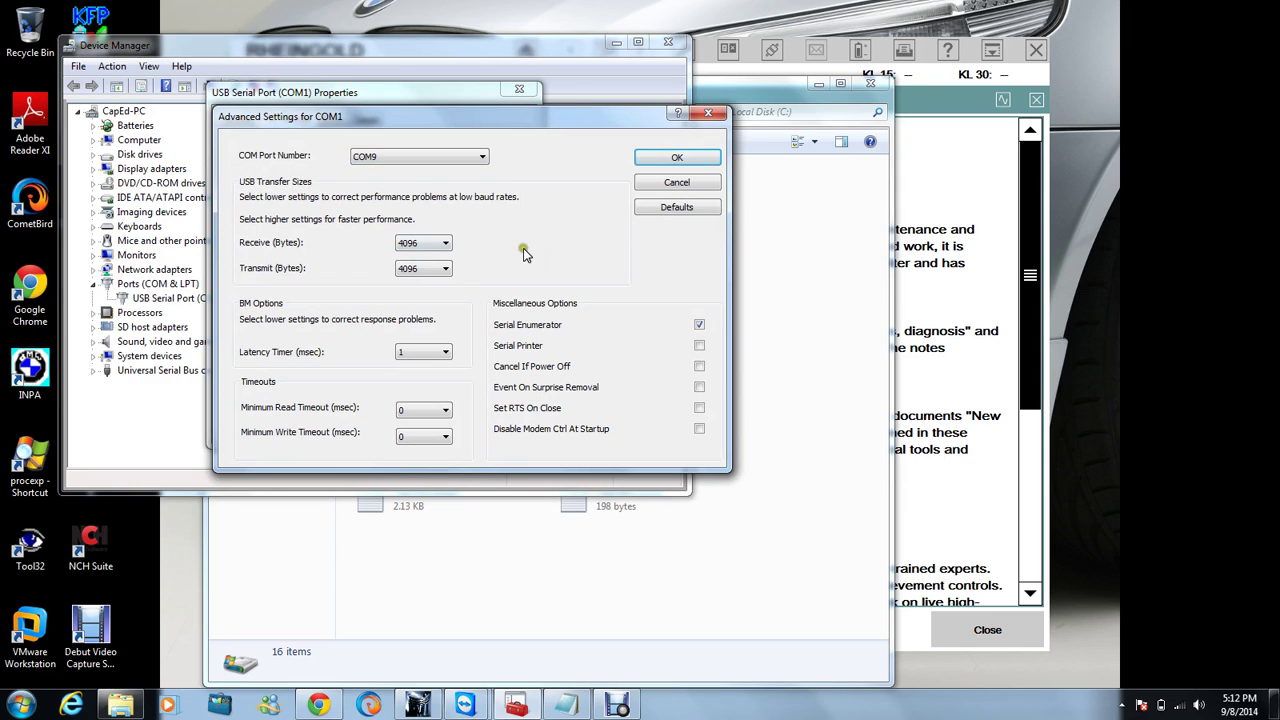
click(676, 158)
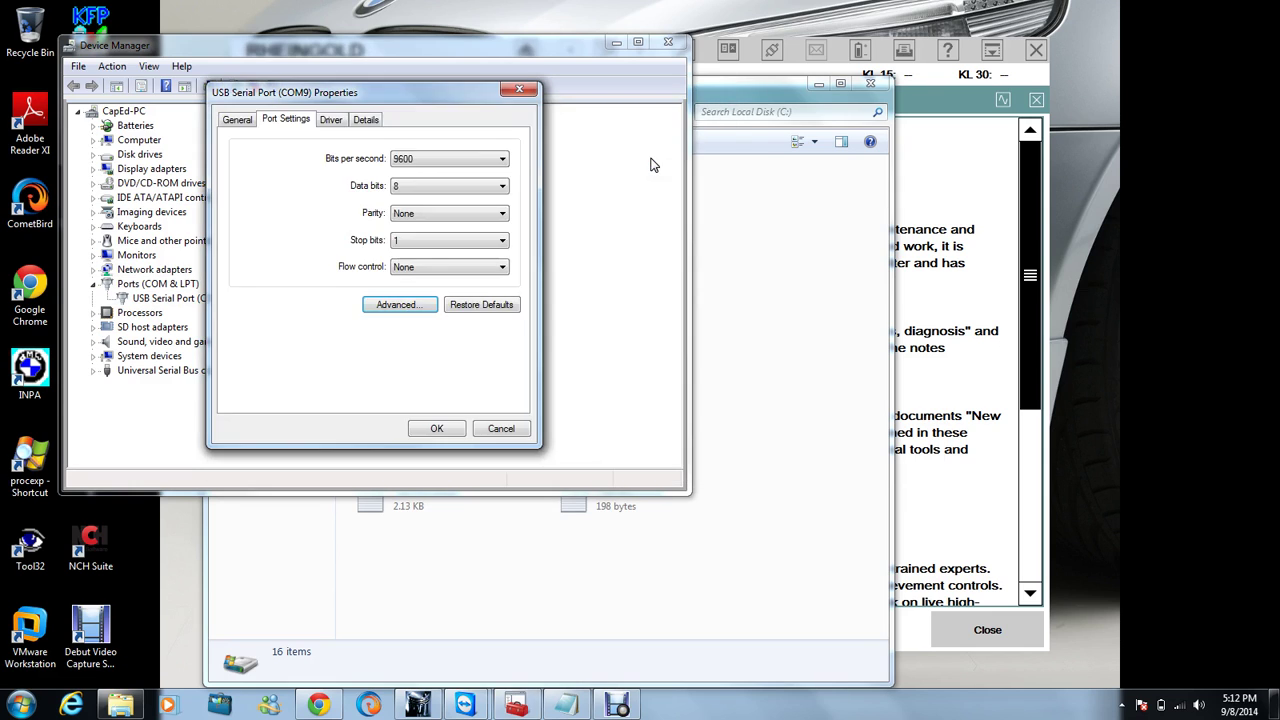
click(441, 424)
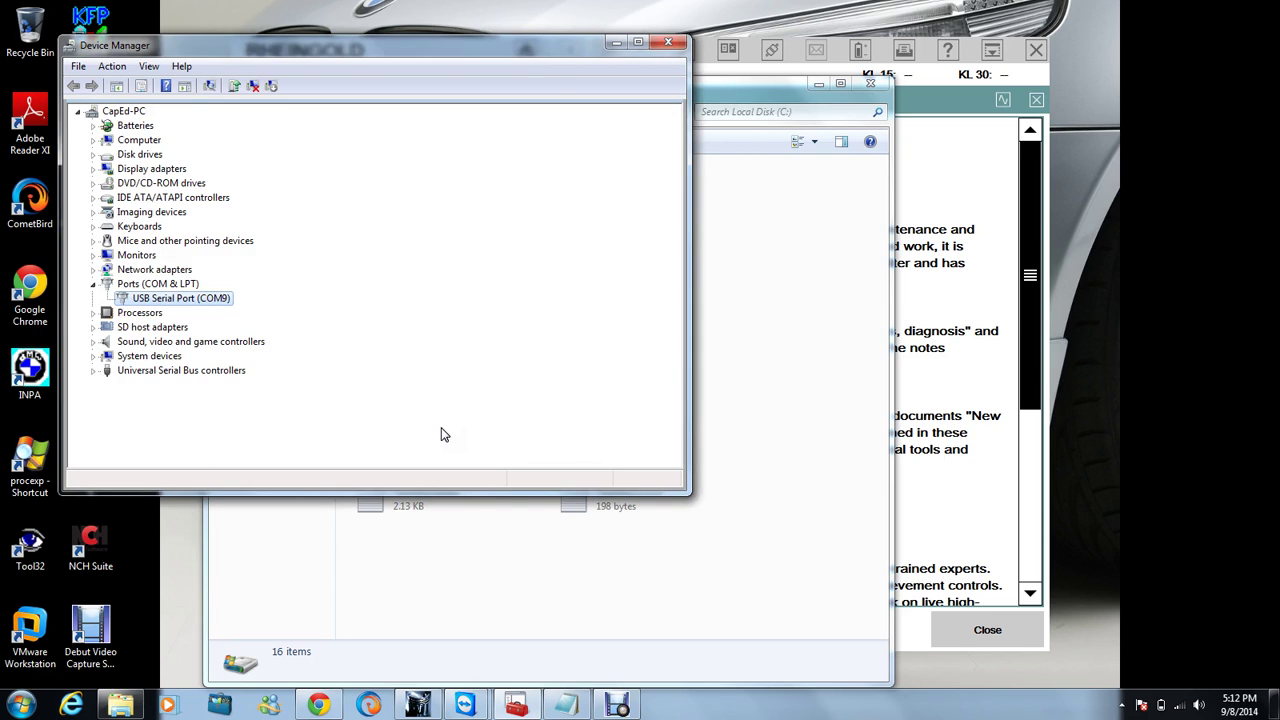
click(444, 527)
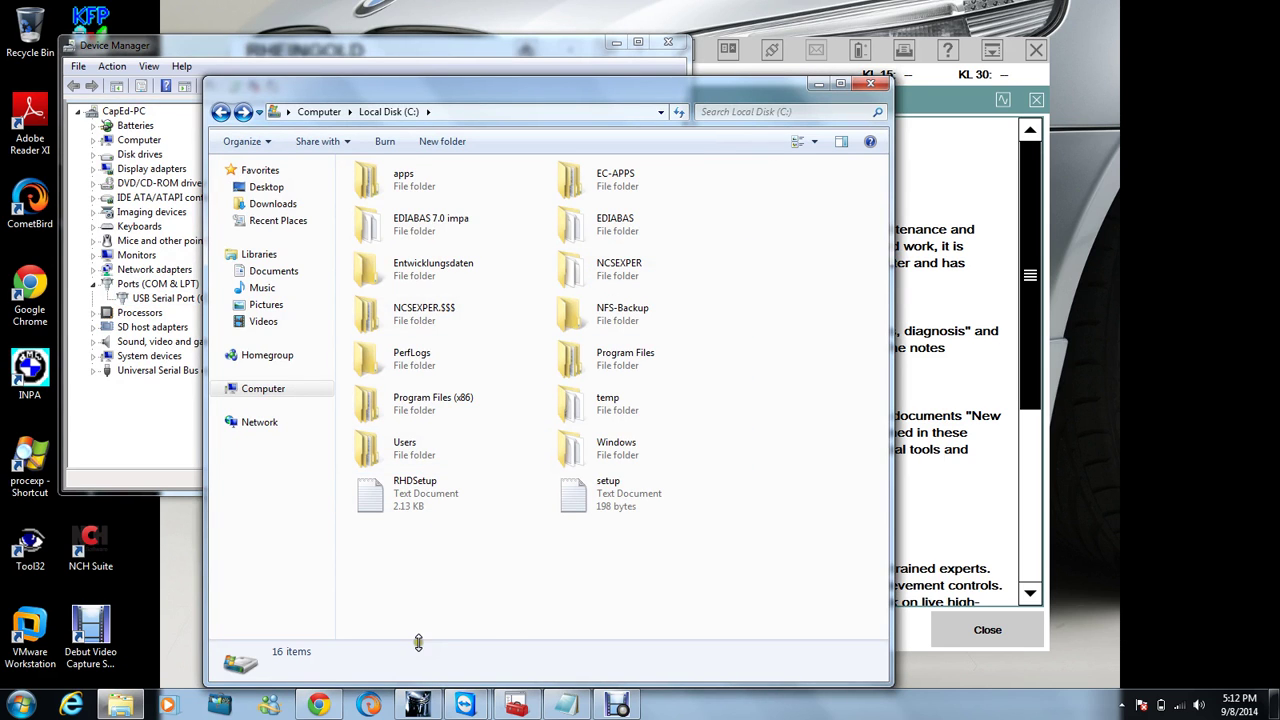
mouse_move(413, 708)
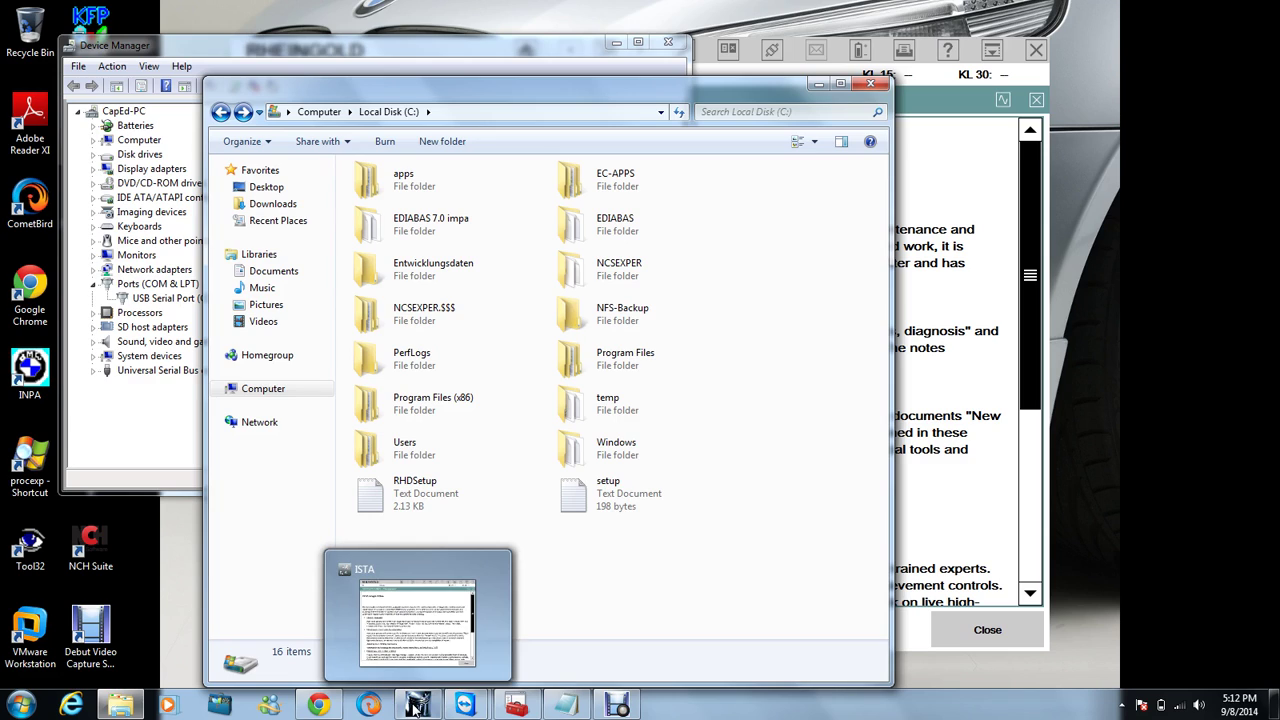